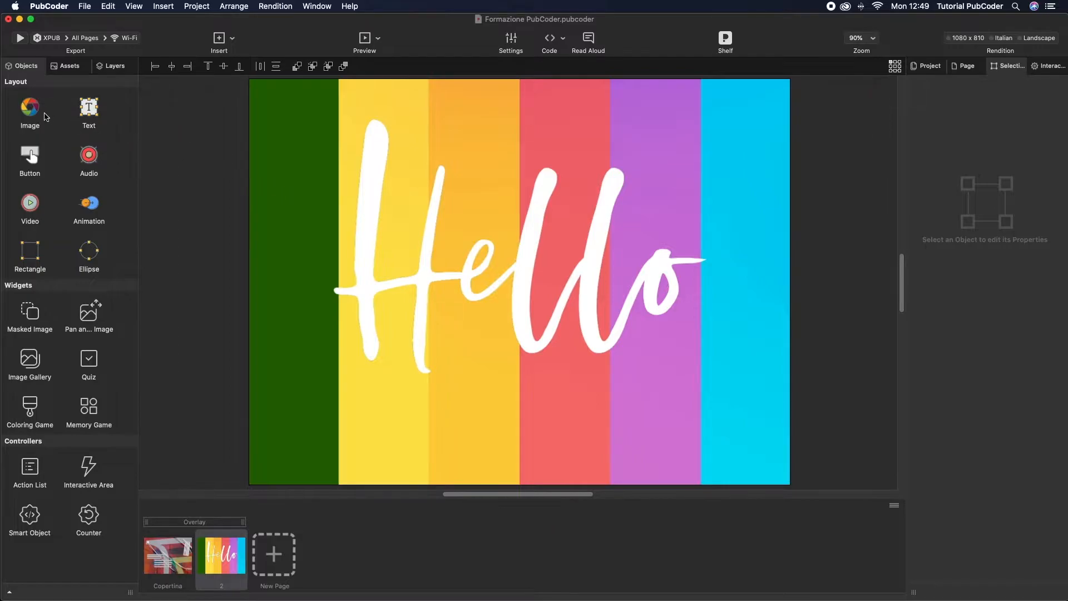
- Add an image object at the page centre and assign it Macintoshp4.png from the assets library
left_click_drag(30, 107, 521, 277)
double_click(521, 276)
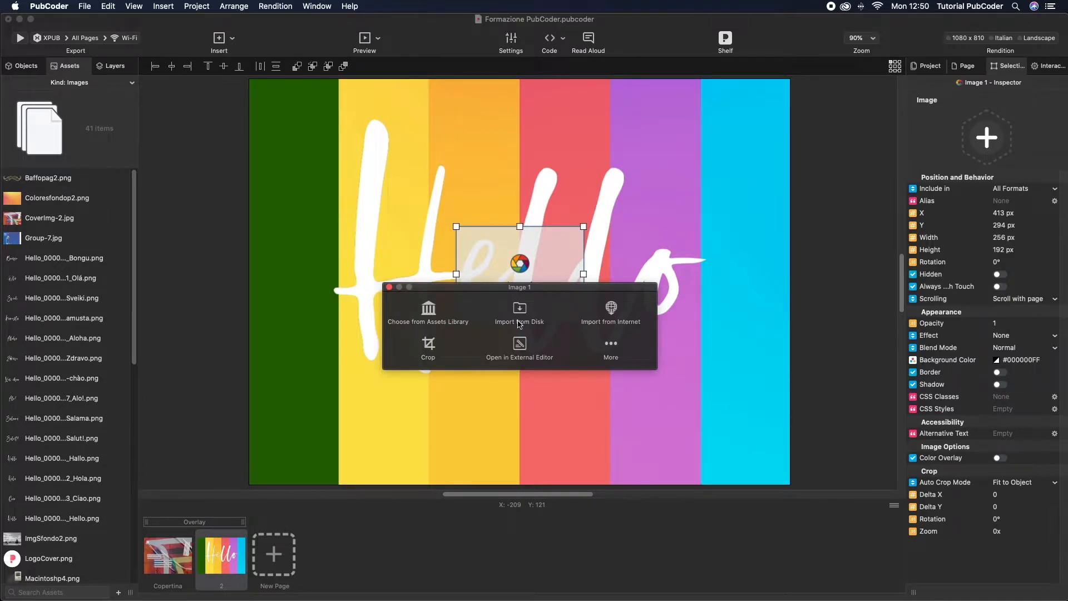
left_click(430, 315)
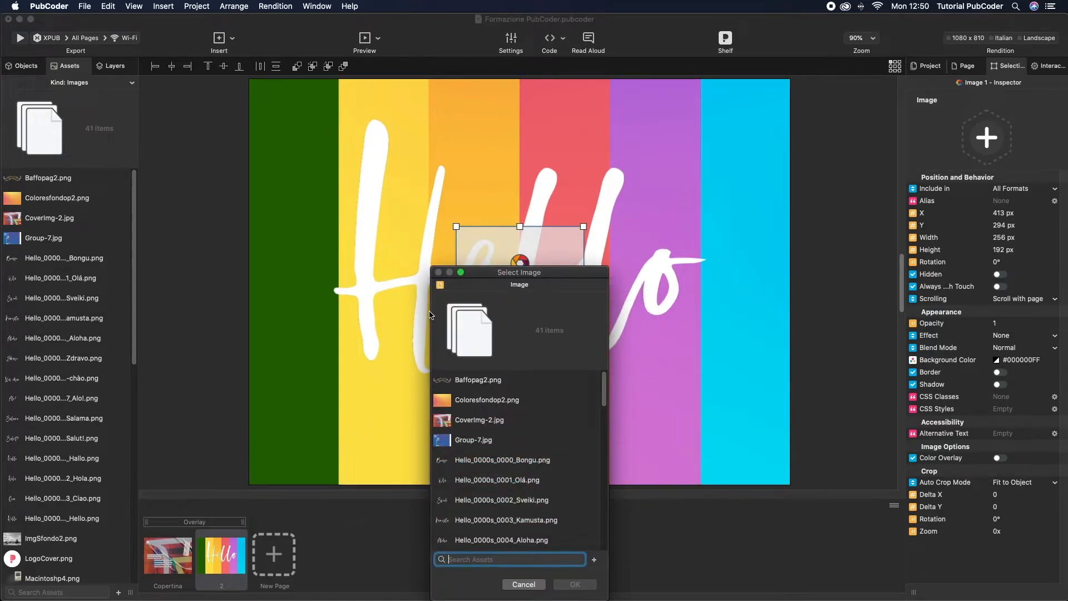
type("m")
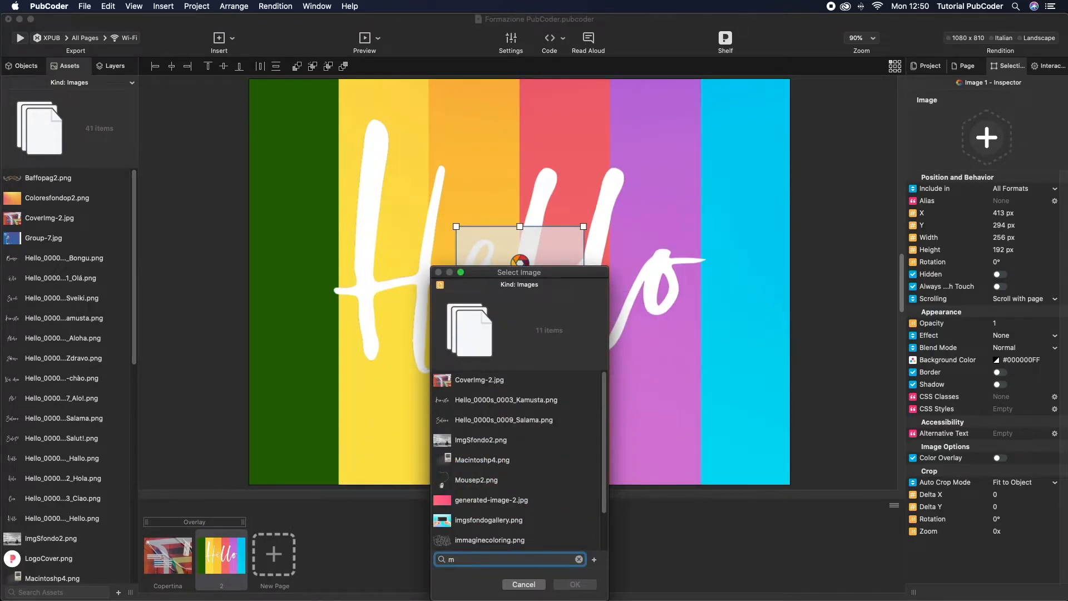
type("ac")
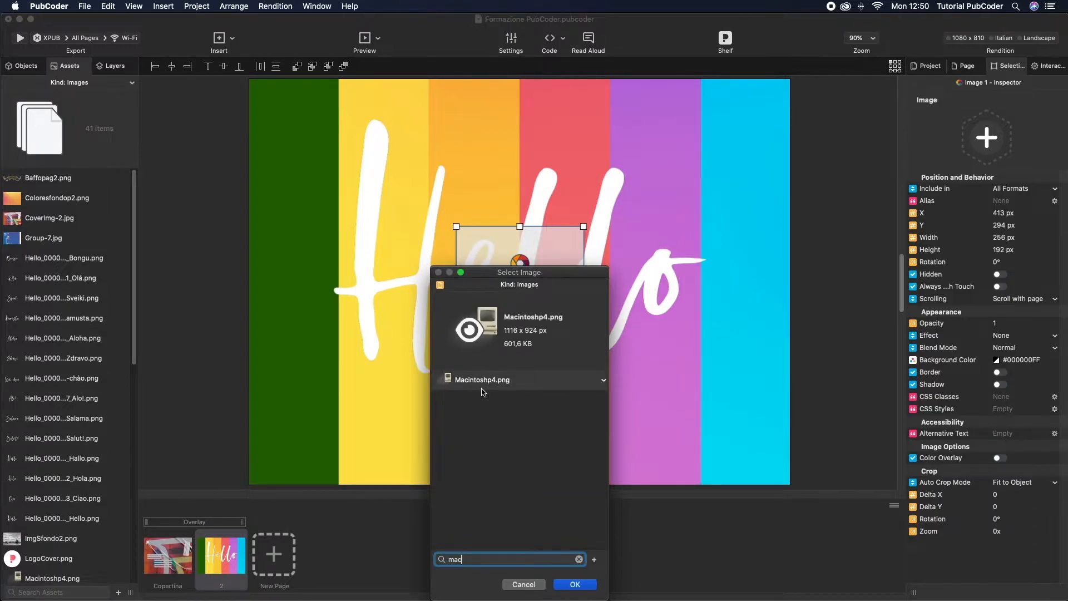
left_click(483, 384)
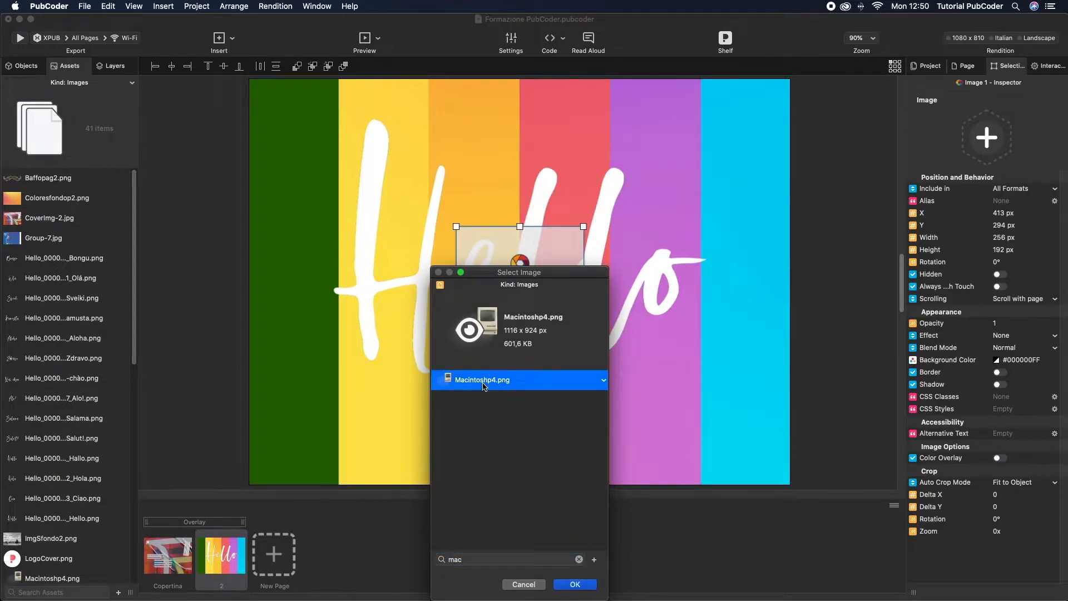
left_click(575, 585)
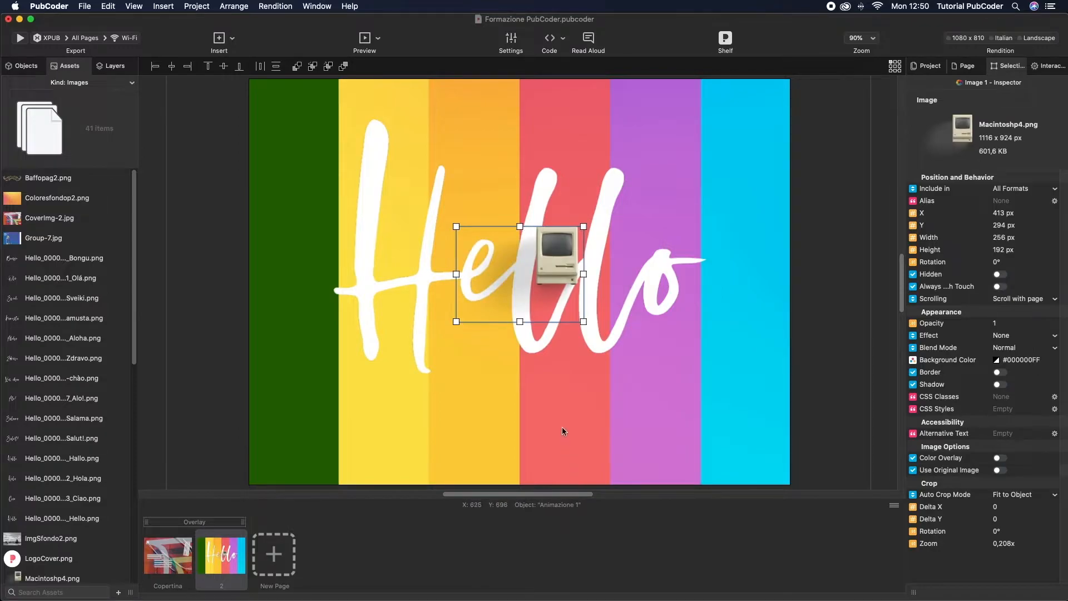
- Enlarge the Macintosh image to about 654 × 490 px and position it at about X 198, Y 212 px
left_click_drag(583, 321, 662, 336)
left_click_drag(629, 261, 622, 295)
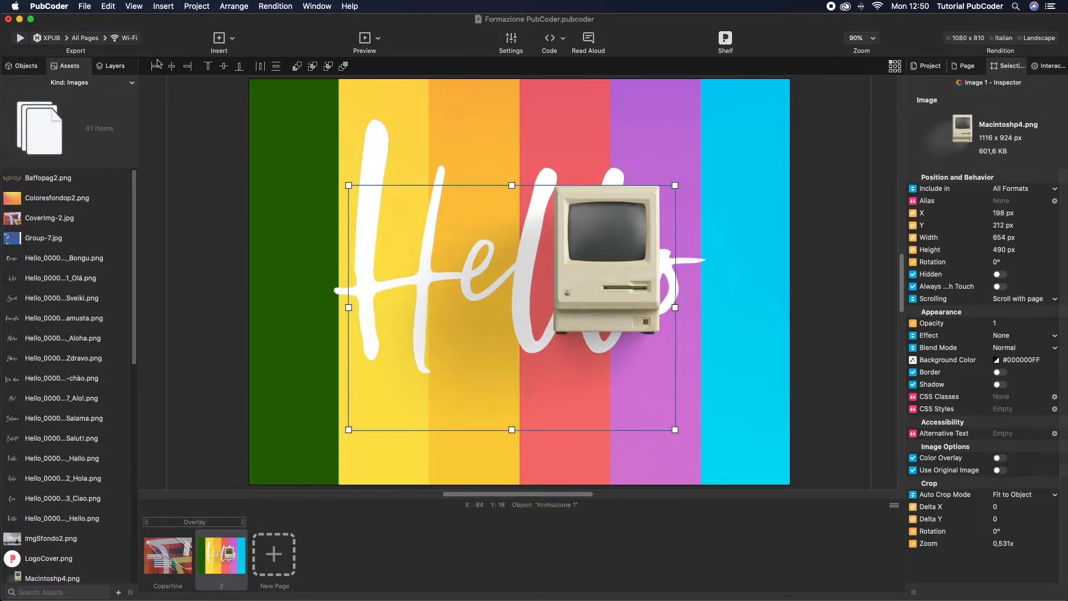
- Add a second image object at about X 728, Y -1 px and import Mousep2.png into it from the Desktop
left_click(21, 65)
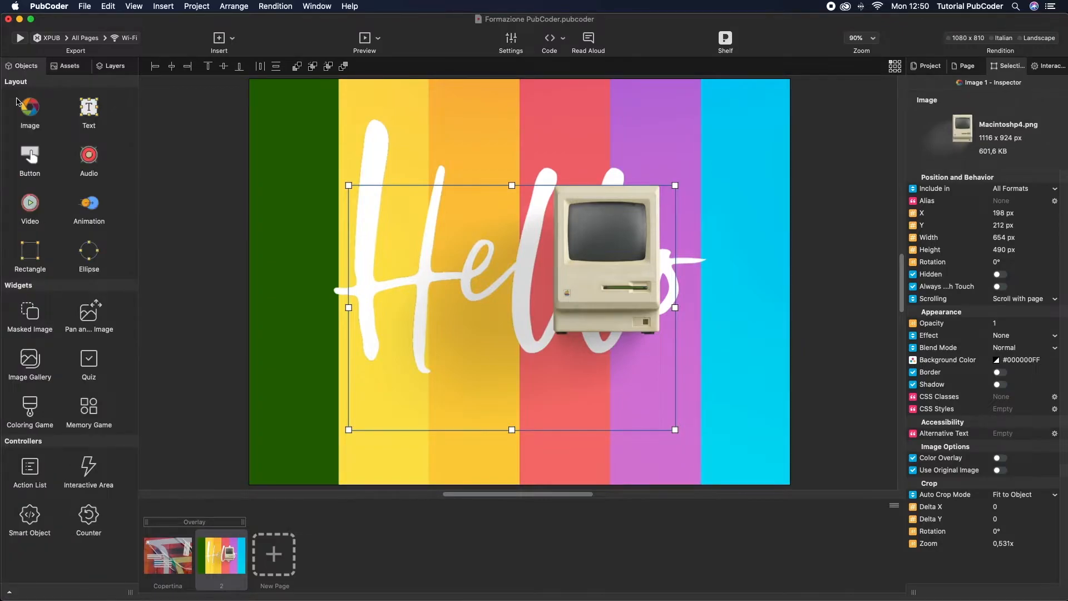
left_click_drag(25, 109, 678, 131)
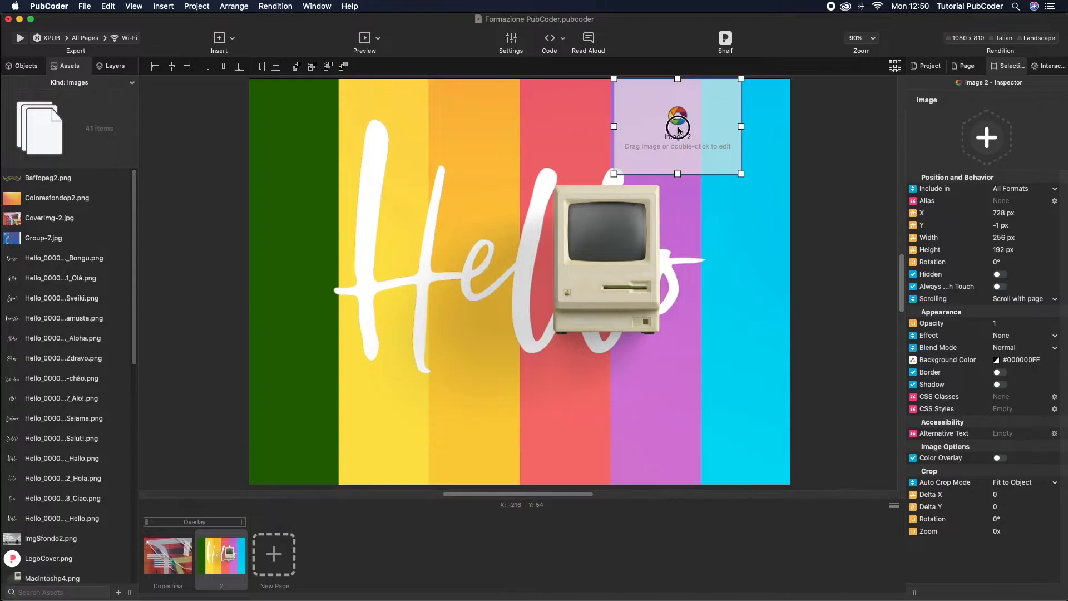
double_click(678, 131)
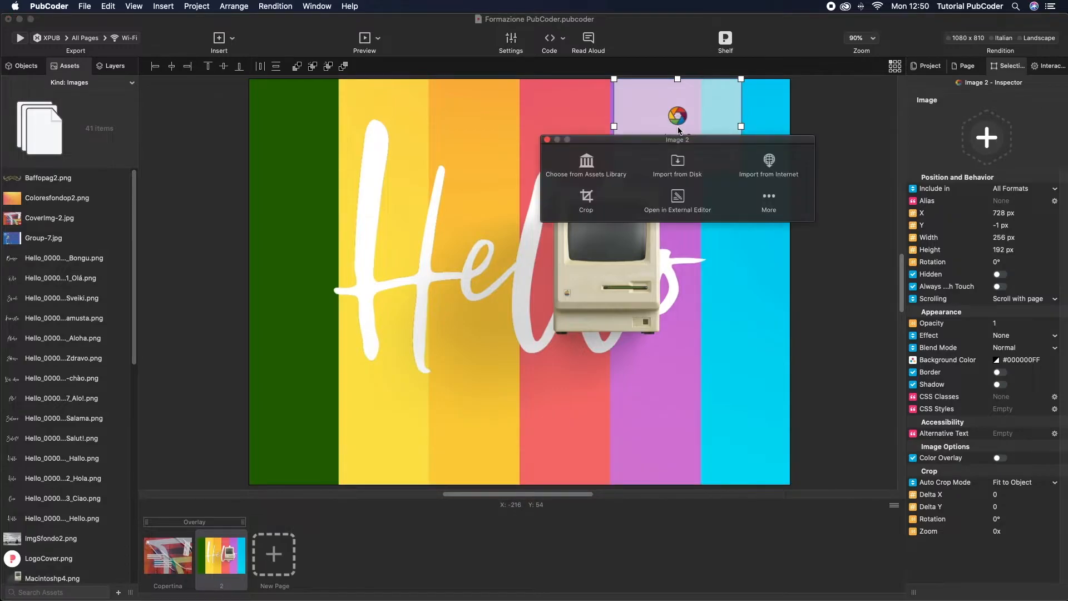
left_click(678, 163)
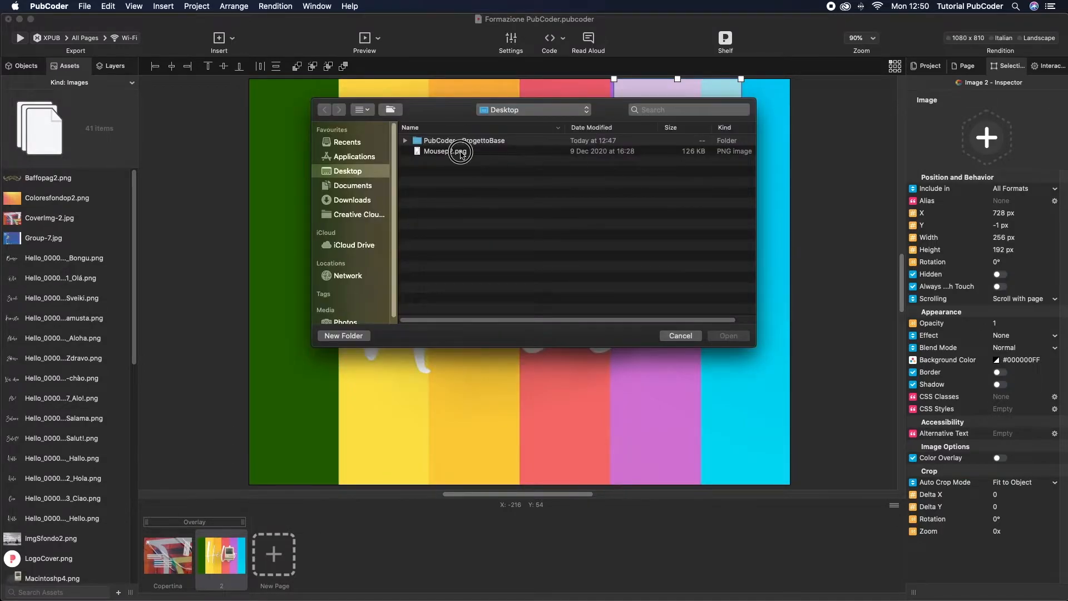
left_click(463, 151)
left_click(736, 336)
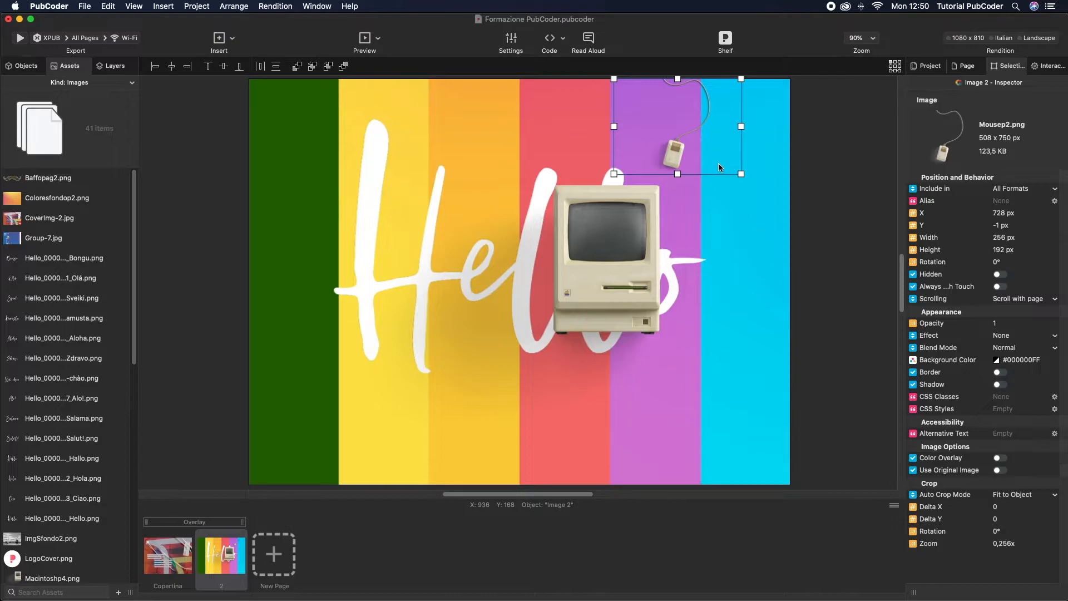
- Add a third image object at about X 412, Y 605 px and open its import from the internet
left_click(17, 69)
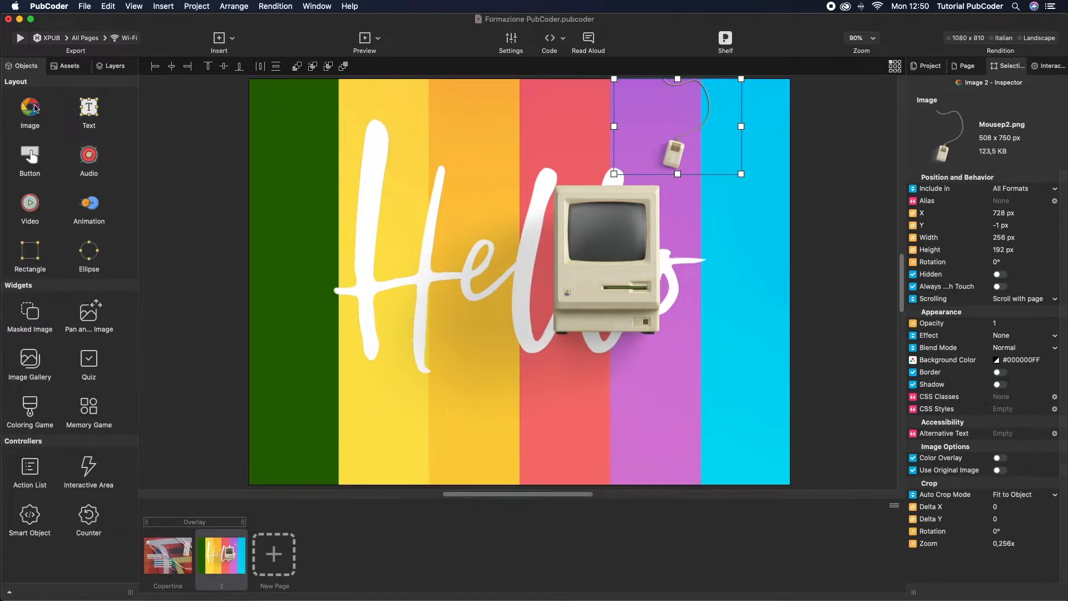
left_click_drag(34, 108, 522, 430)
double_click(523, 431)
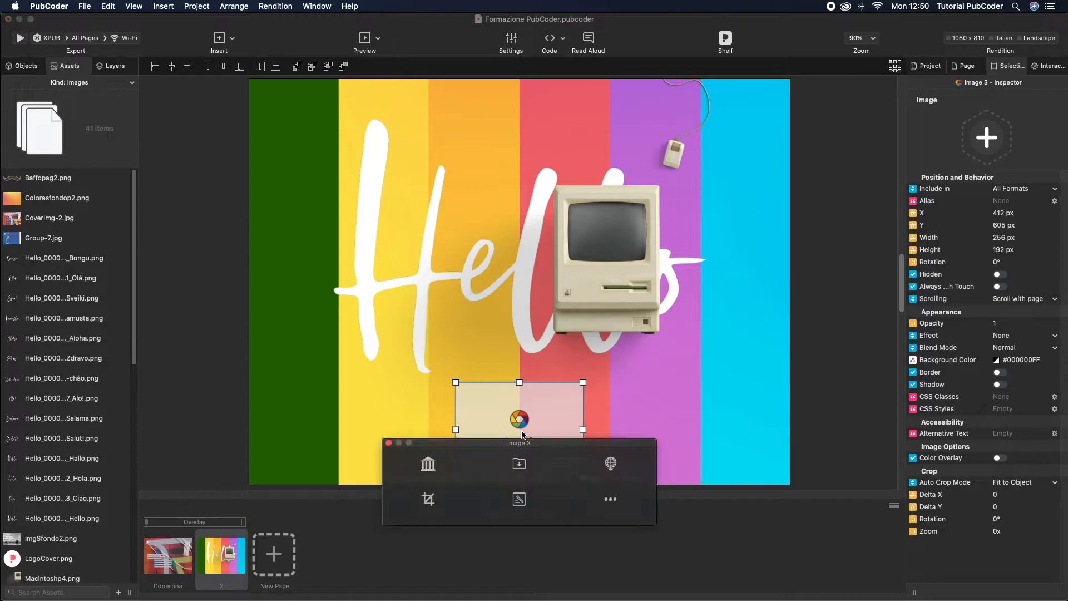
left_click(611, 464)
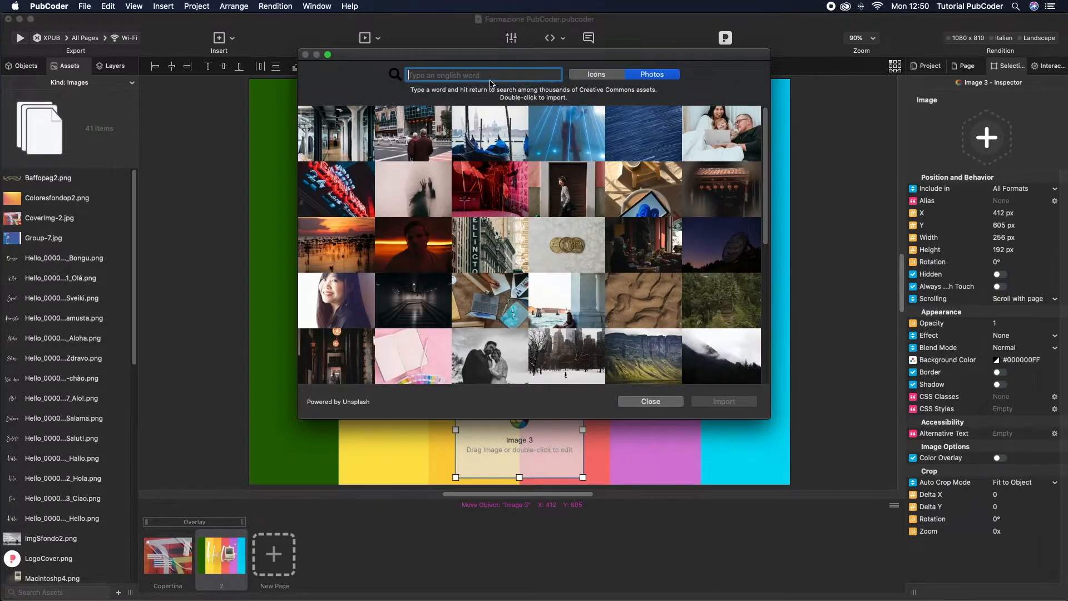
- Search the online photos for "paint" and look through the results
left_click_drag(480, 60, 470, 98)
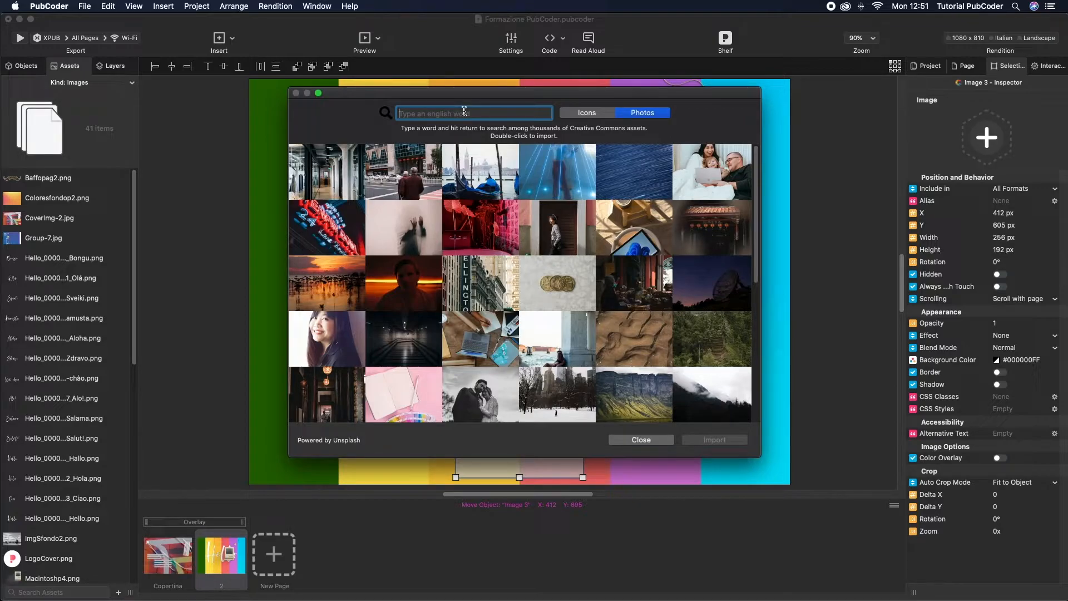
type("paint")
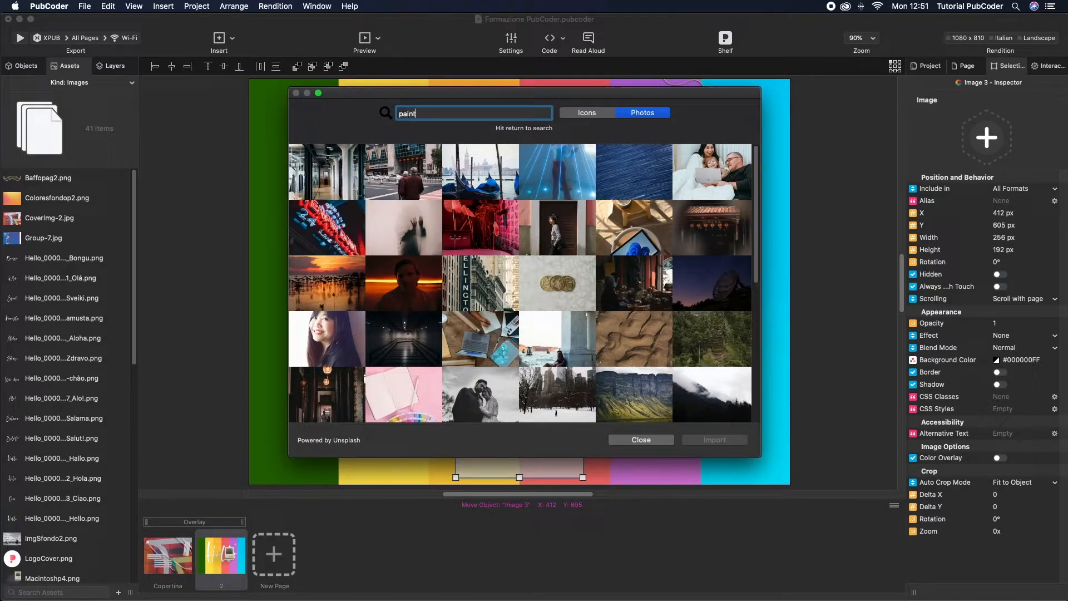
key("Return")
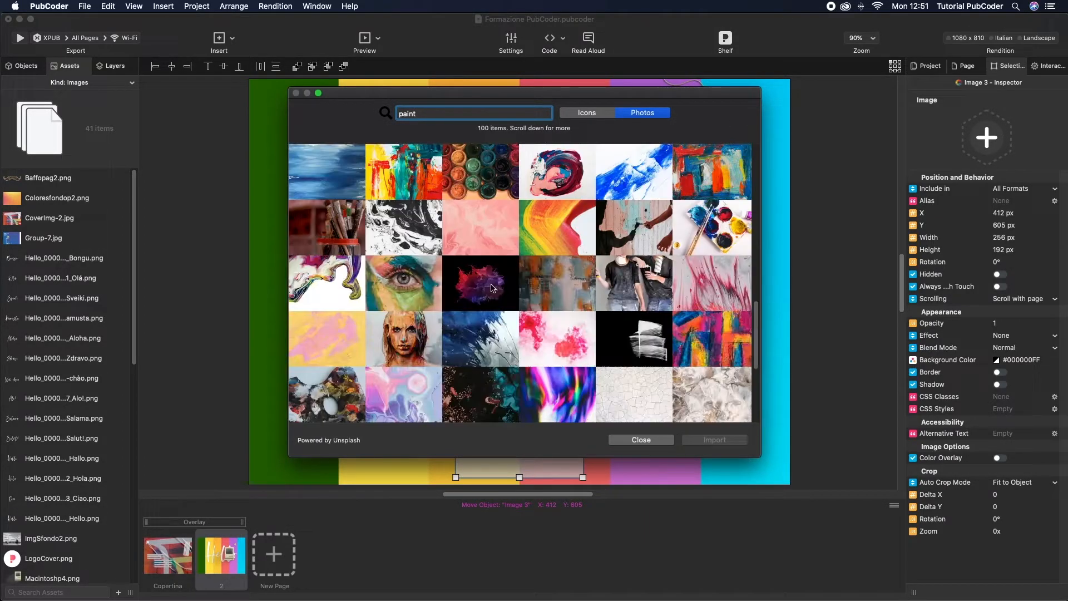
scroll(491, 288, "down", 2)
- Search the online icons for "smartphone" instead and import the first outlined phone icon into the third image object
double_click(409, 113)
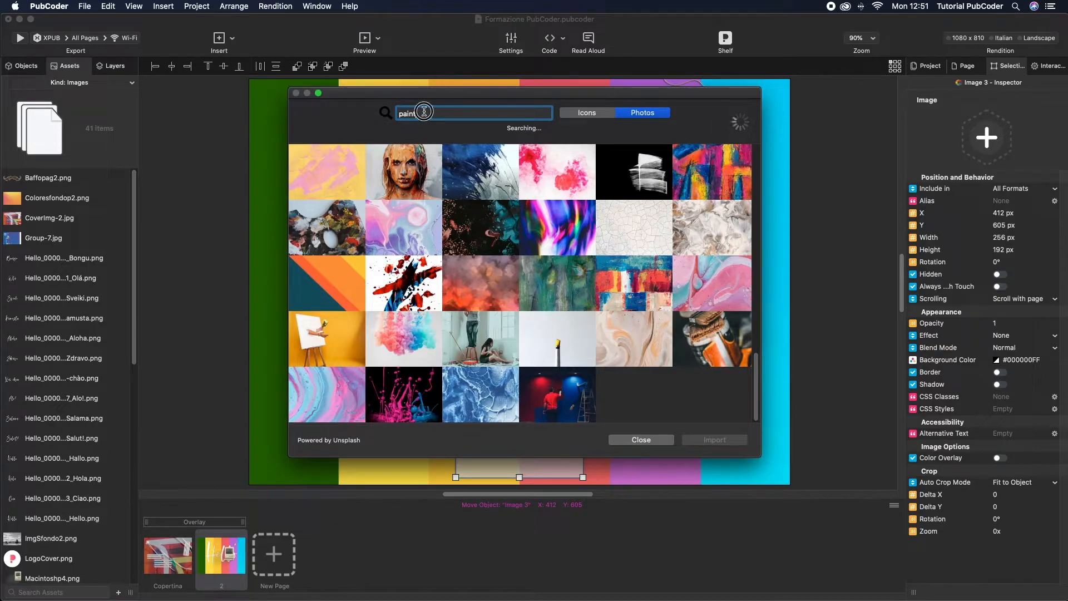
key("BackSpace")
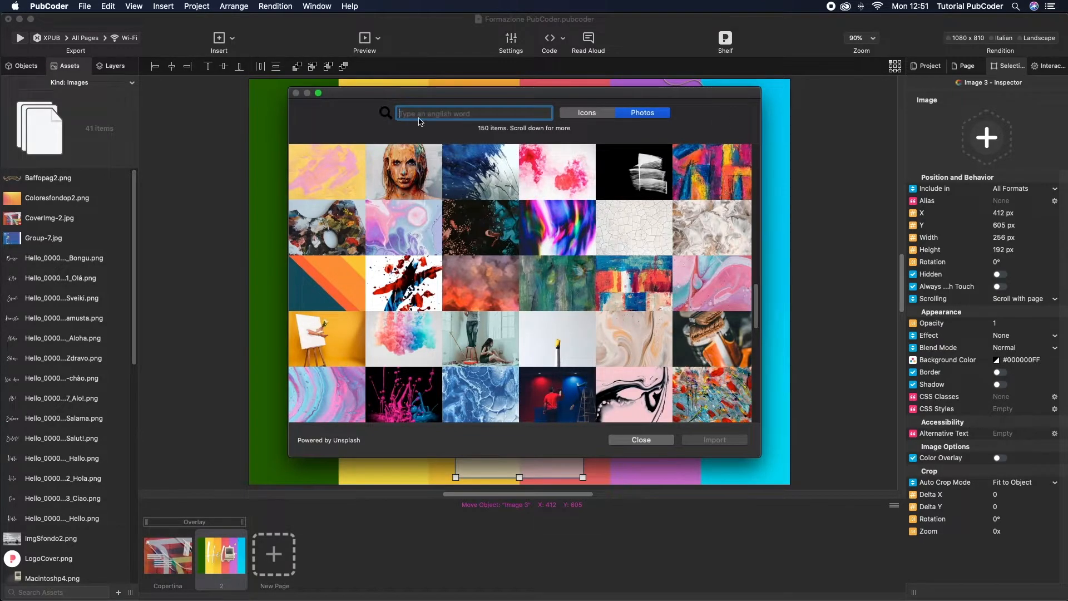
left_click(580, 115)
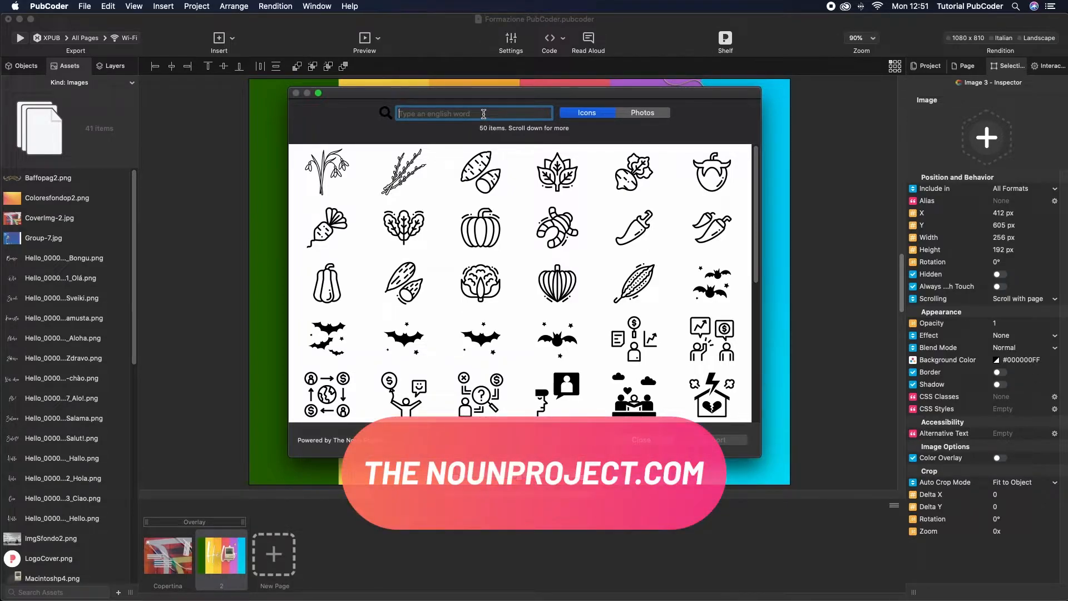
type("smartphone")
key("Return")
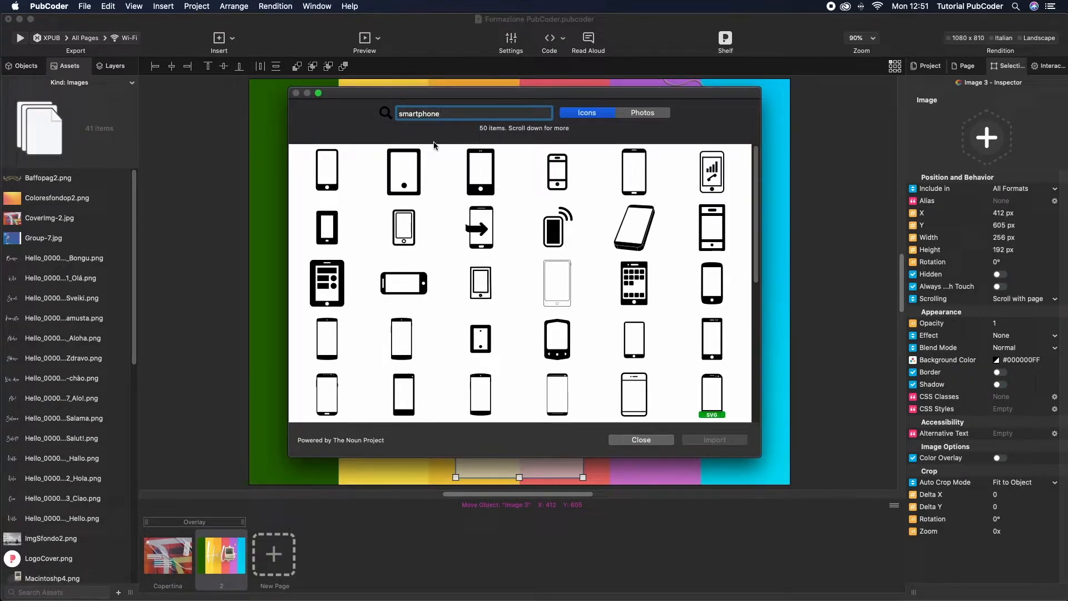
left_click(328, 192)
left_click(714, 440)
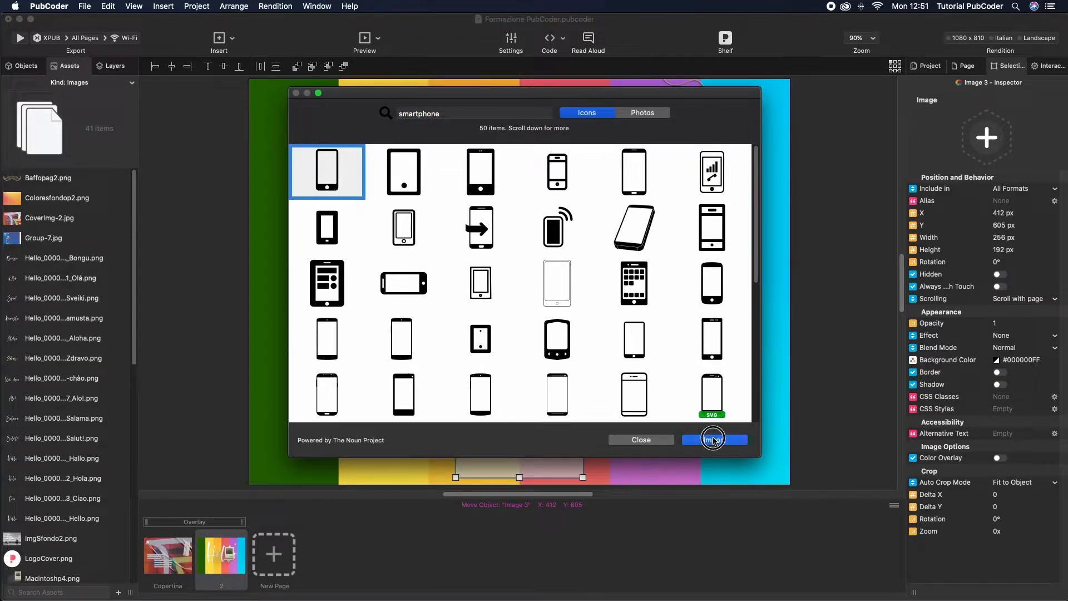
left_click(524, 299)
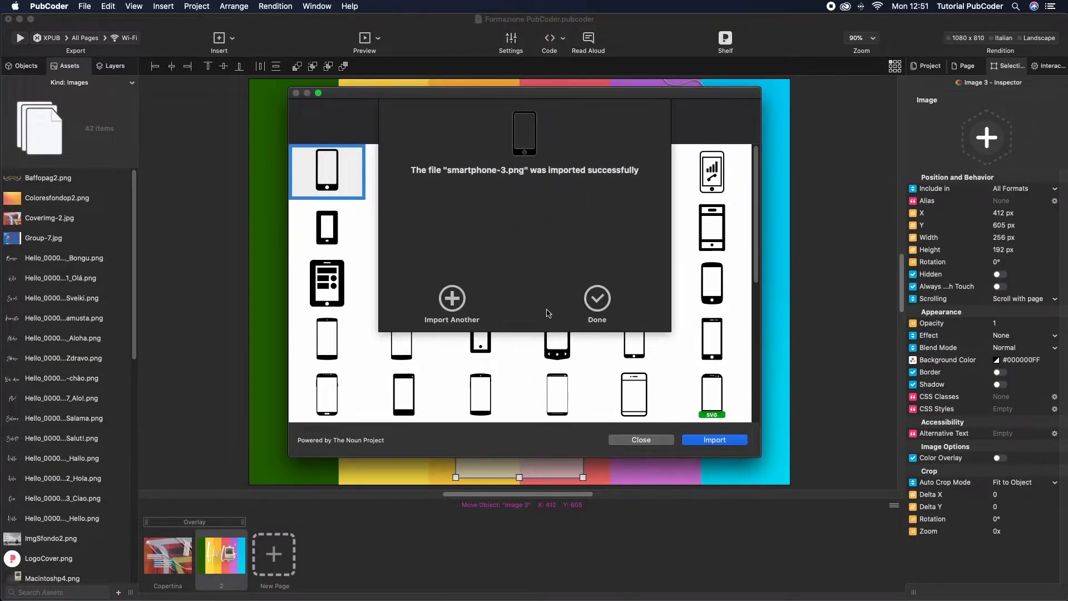
left_click(597, 299)
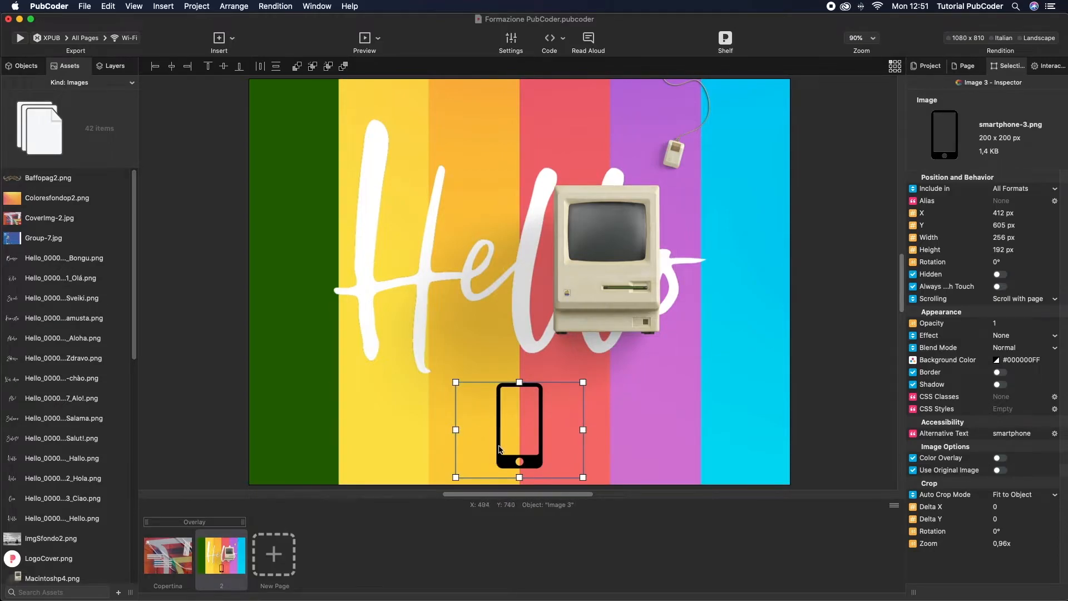
- Try the Fill Object and Center auto crop modes on the Macintosh image, returning it to Fit to Object
left_click(605, 299)
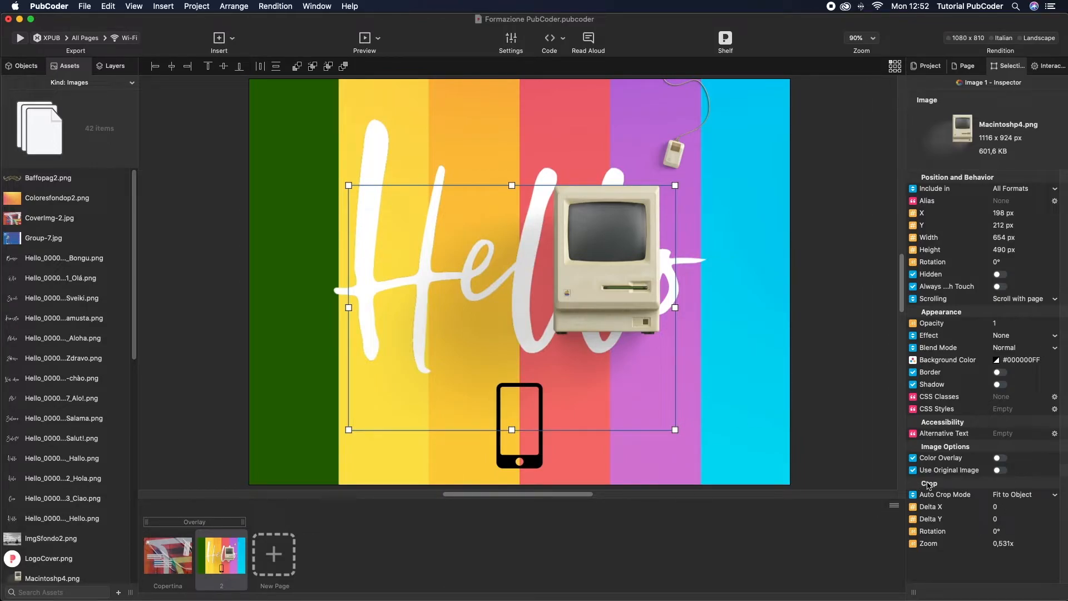
left_click(1024, 497)
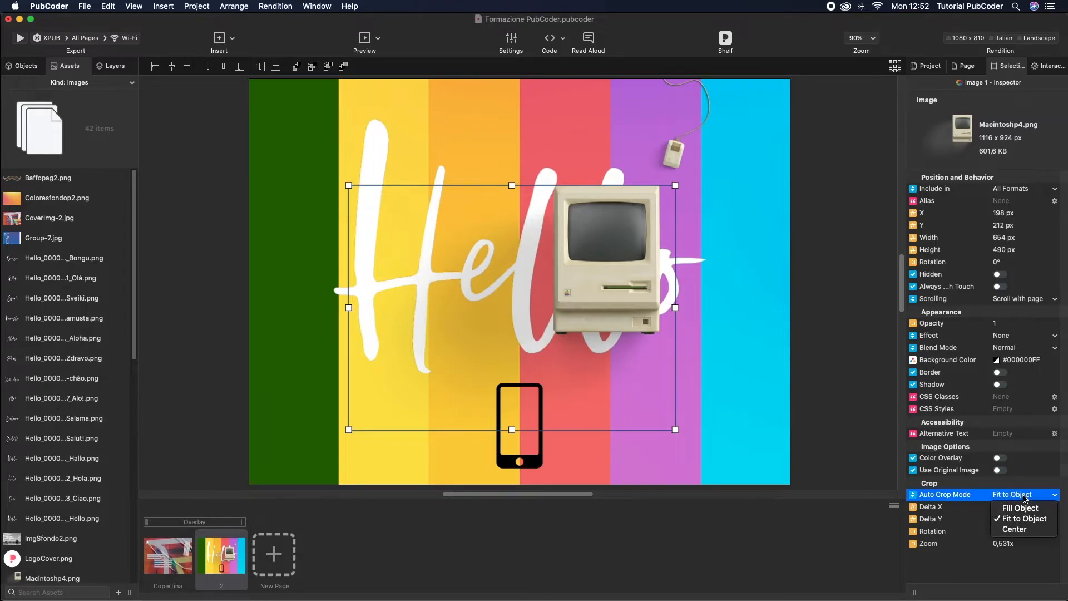
left_click(1040, 508)
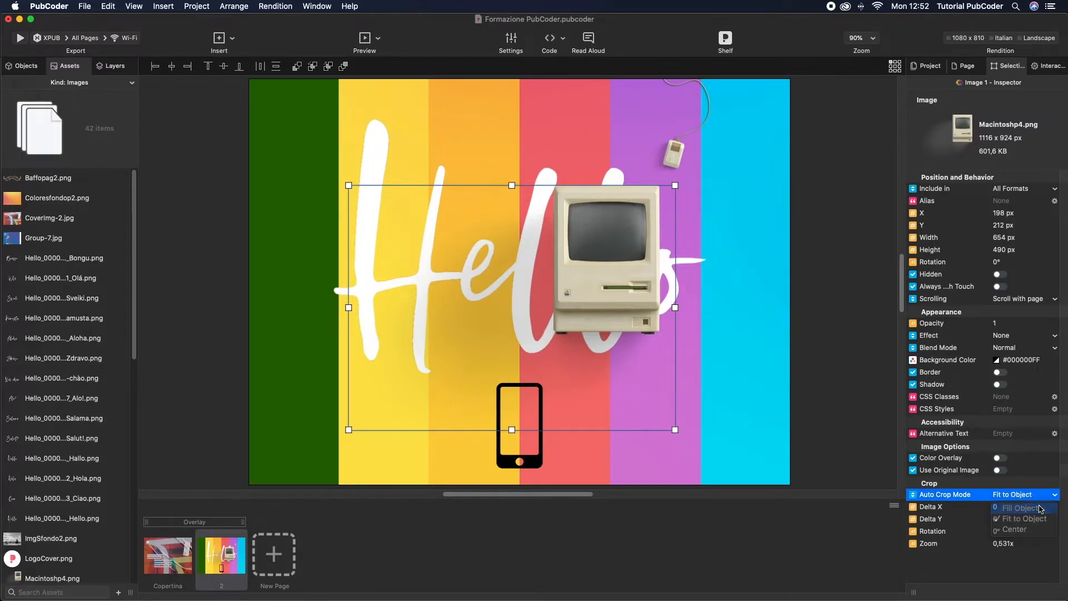
left_click(1036, 496)
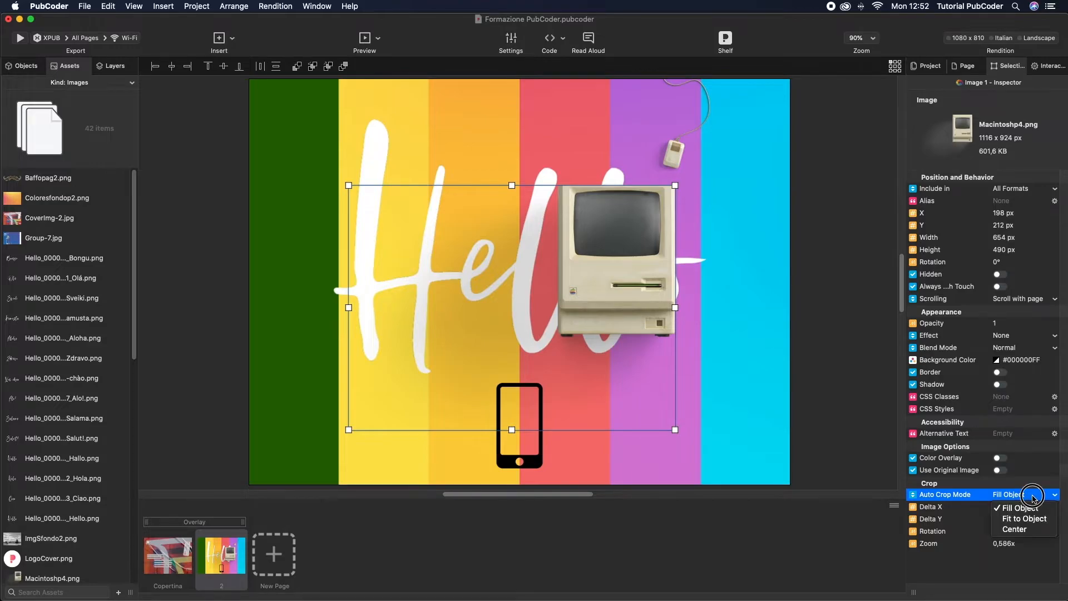
left_click(1036, 519)
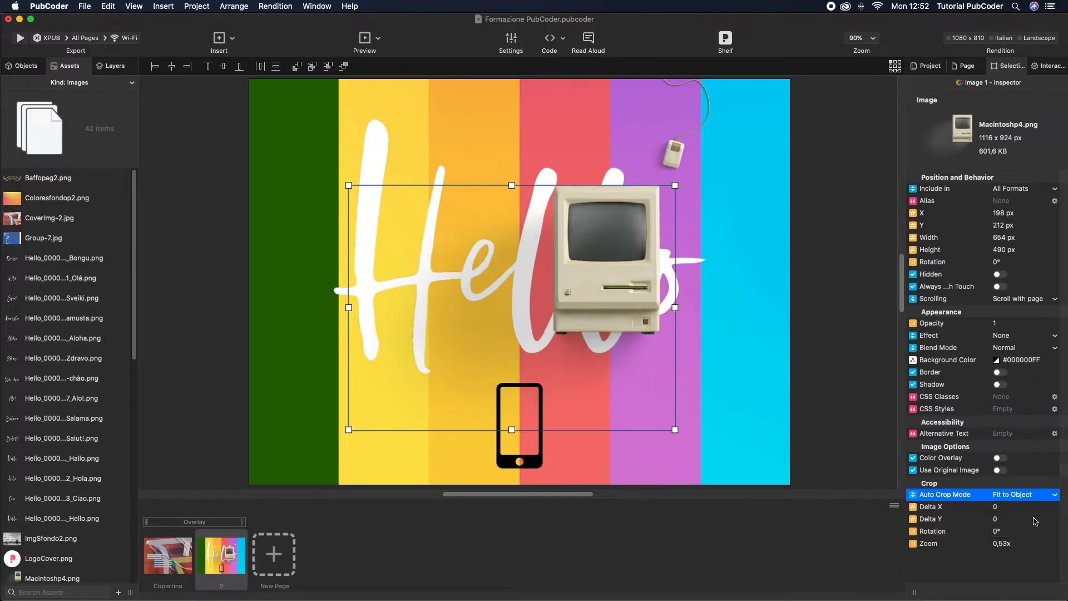
left_click(1023, 496)
left_click(1011, 531)
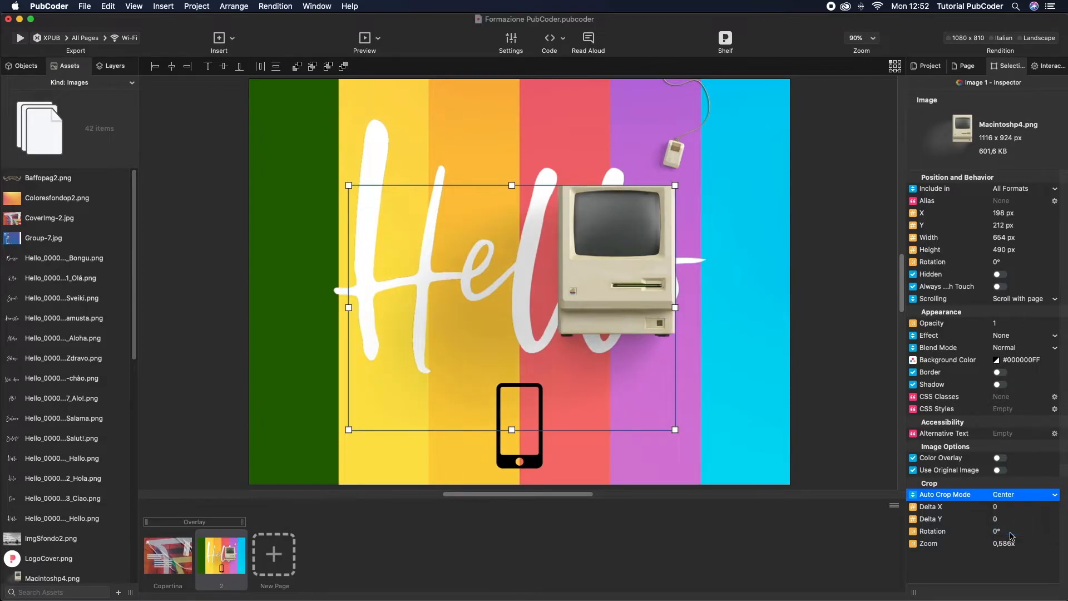
left_click(1003, 497)
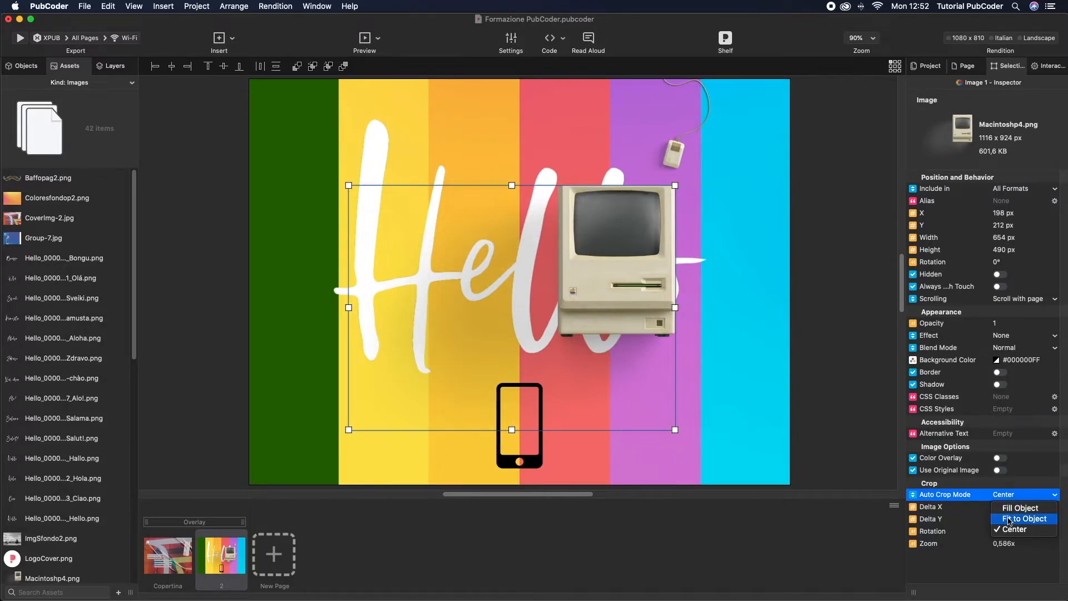
left_click(1010, 520)
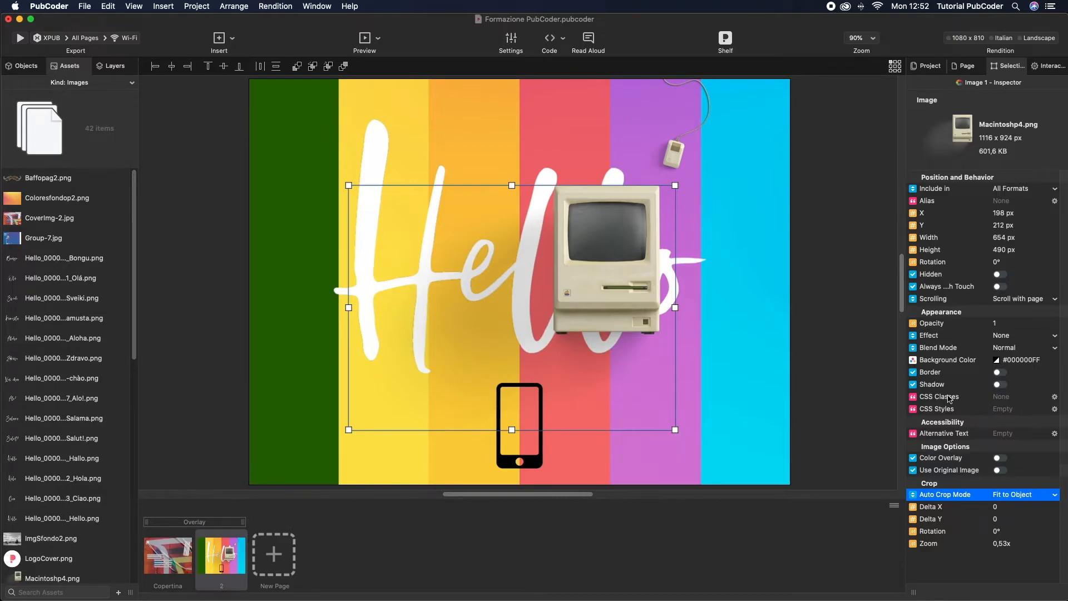
- Crop the Macintosh image within its frame, zoomed to 0.46x, rotated 3° and offset by about 38 in X and -24 in Y
double_click(612, 275)
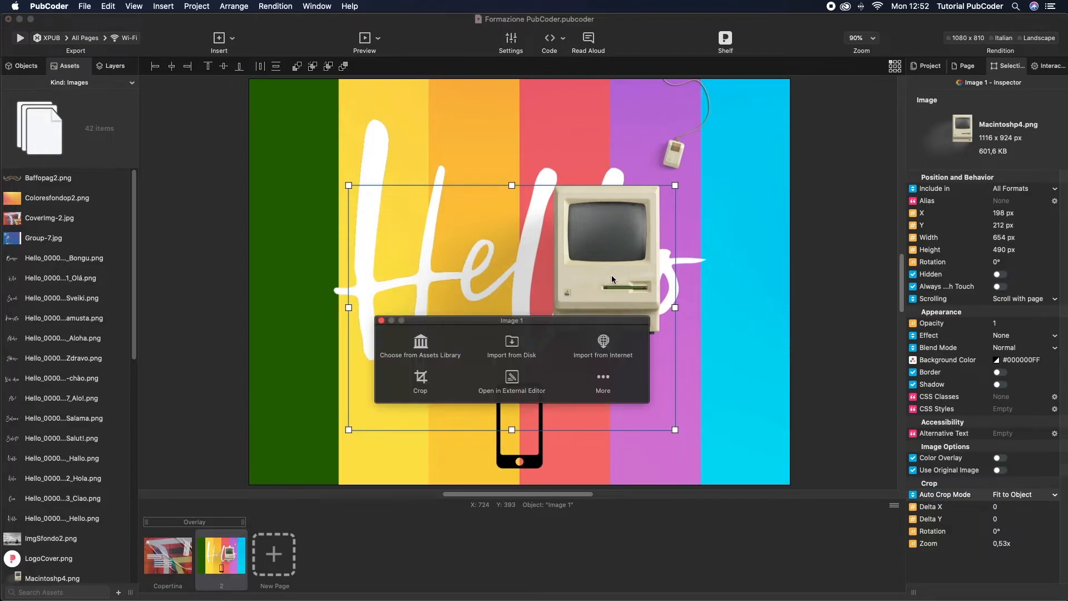
left_click(420, 380)
left_click_drag(535, 379, 547, 344)
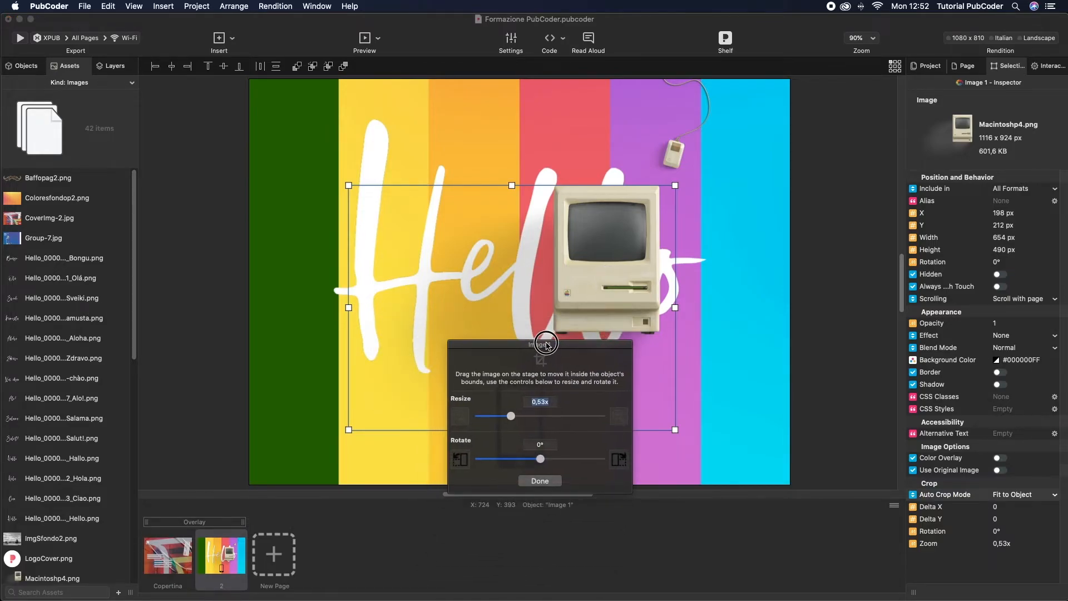
left_click(511, 418)
mouse_move(511, 417)
left_mouse_down()
mouse_move(563, 408)
mouse_move(507, 419)
left_mouse_up()
mouse_move(540, 460)
left_mouse_down()
mouse_move(521, 460)
mouse_move(541, 460)
left_mouse_up()
left_click_drag(579, 250, 612, 240)
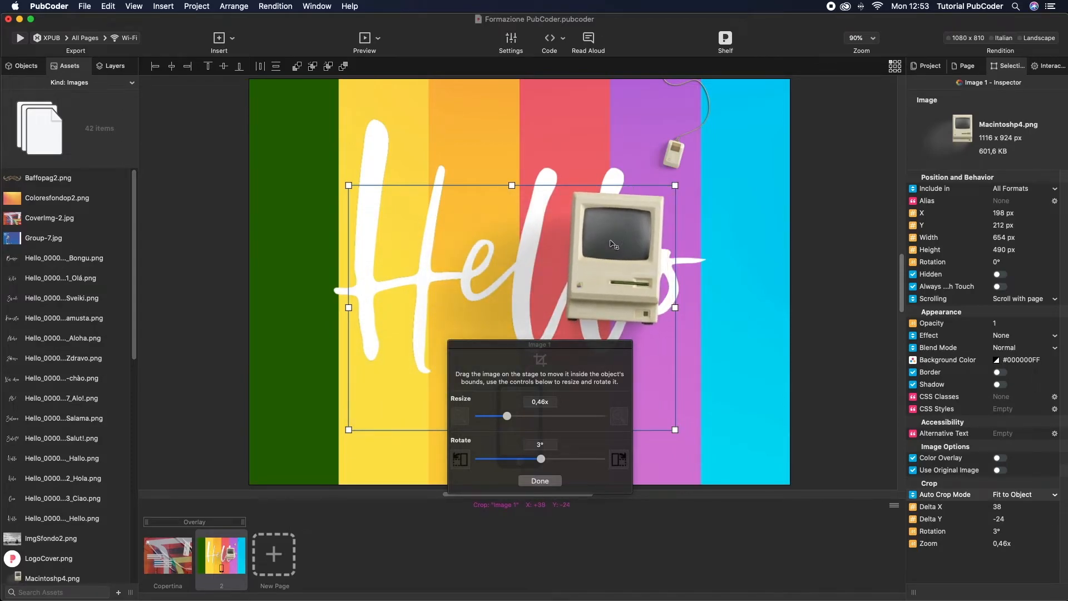
left_click(540, 481)
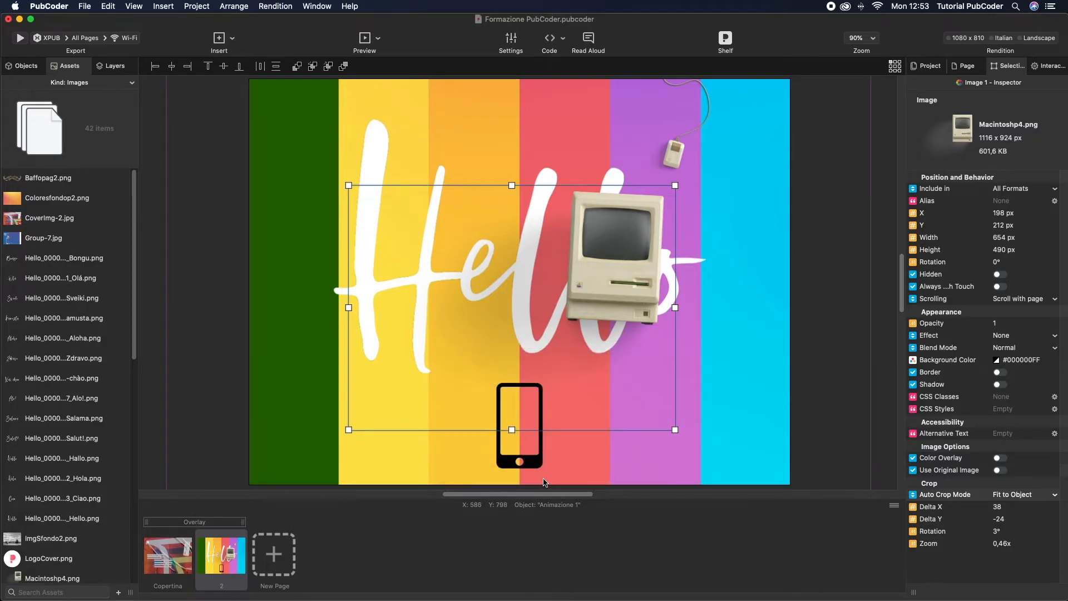
- Check which external editors are assigned to images, audio, movies and code in the application preferences
left_click(527, 456)
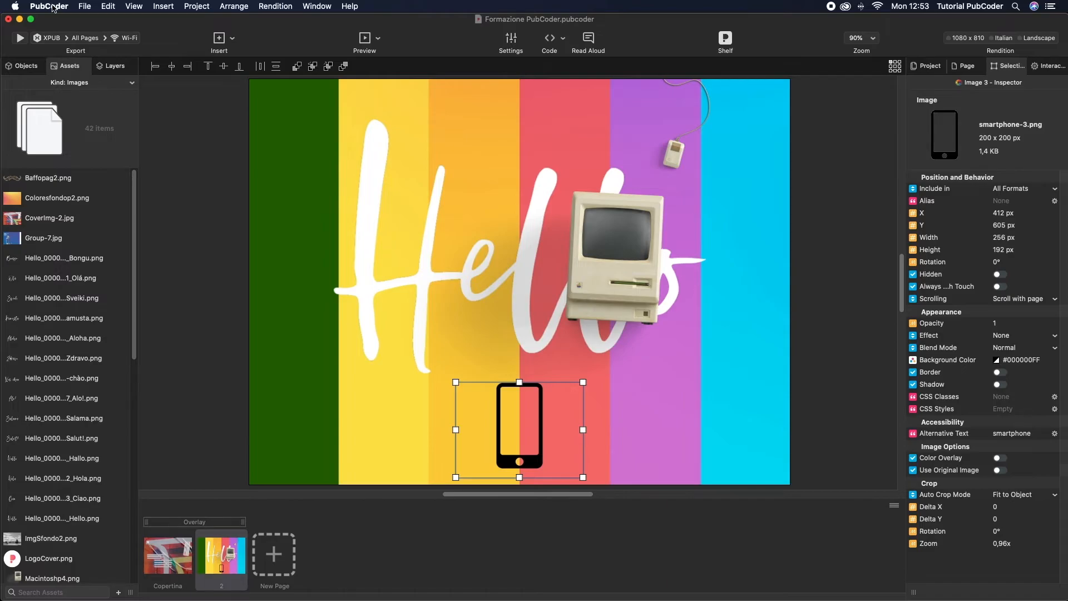
left_click(51, 8)
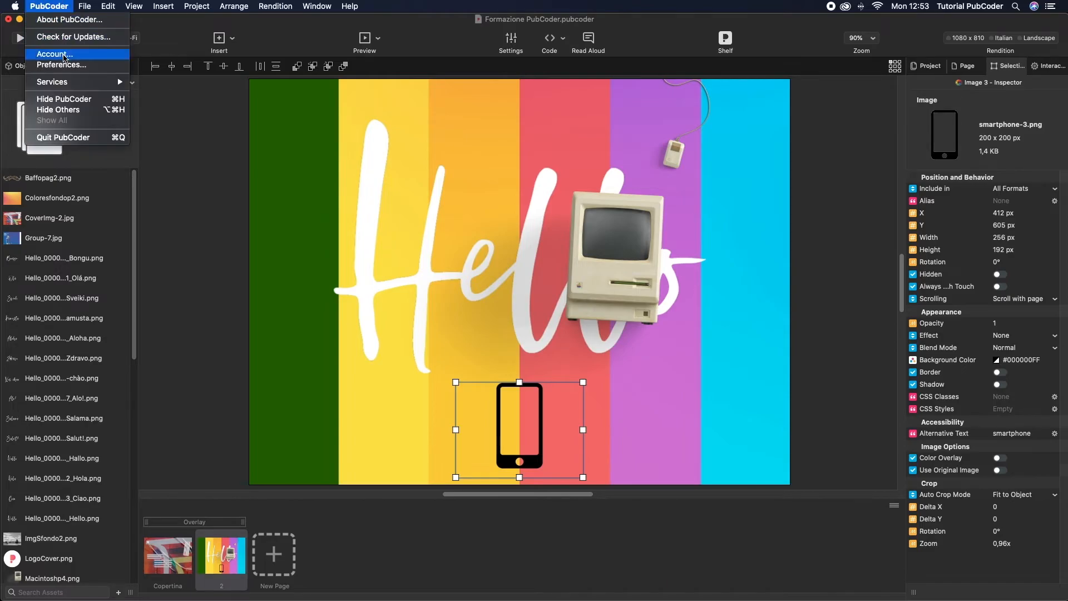
left_click(64, 62)
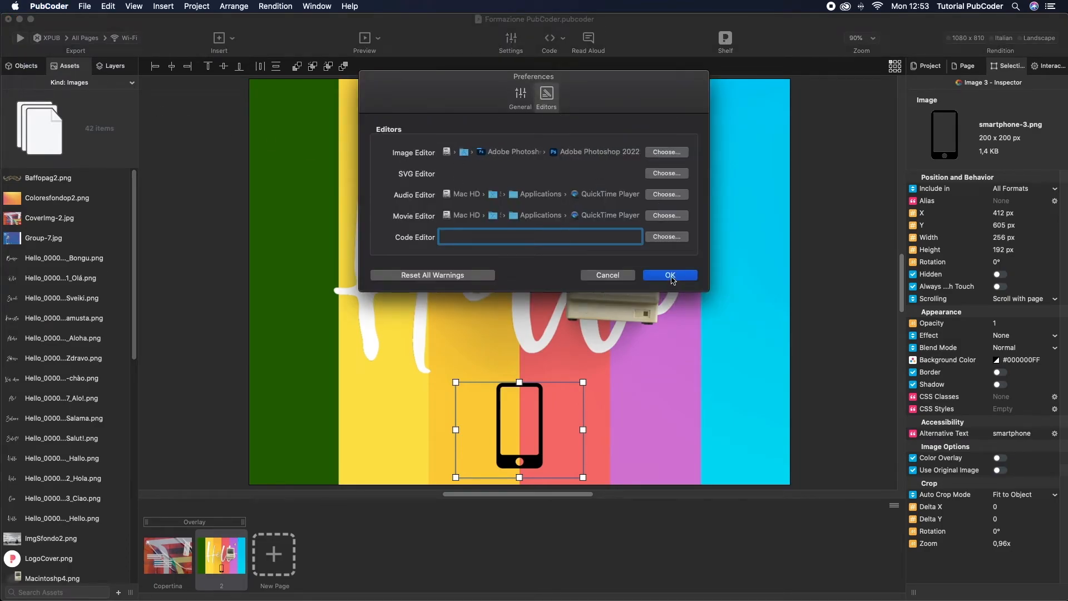
left_click(671, 277)
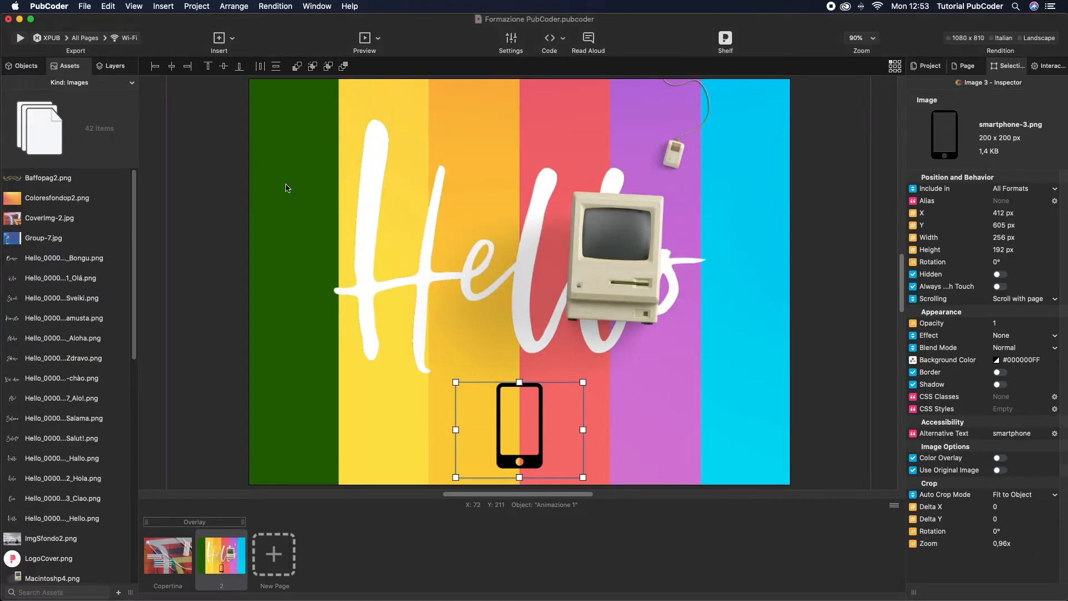
- Open the striped background image Sfondop2-2.png in the external editor Photoshop and dismiss the graphics processor compatibility notice
left_click(286, 188)
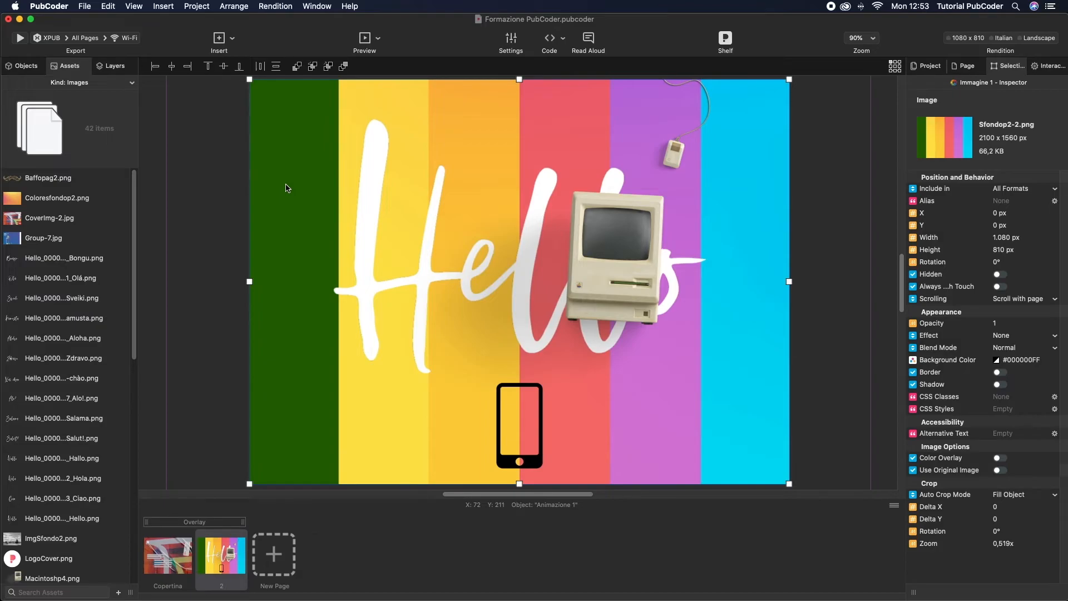
double_click(286, 188)
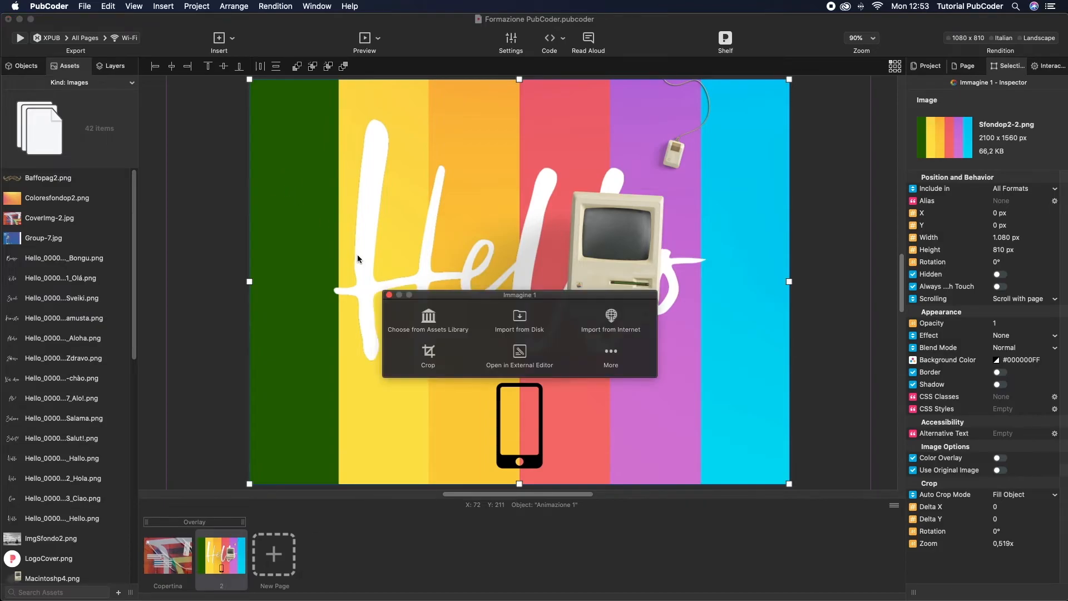
left_click(520, 354)
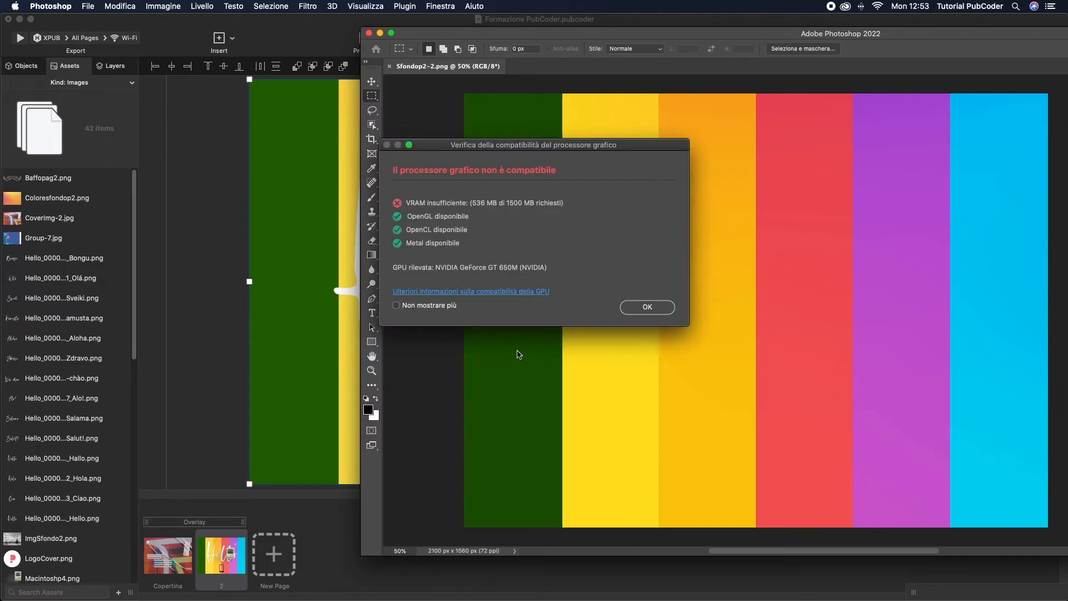
left_click(633, 307)
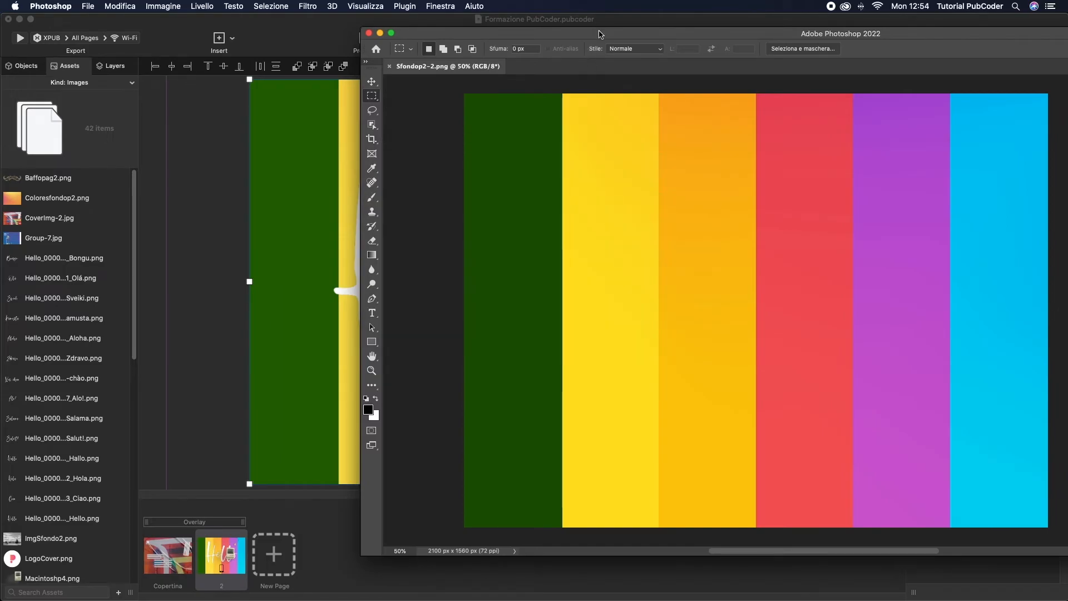
left_click_drag(580, 37, 309, 32)
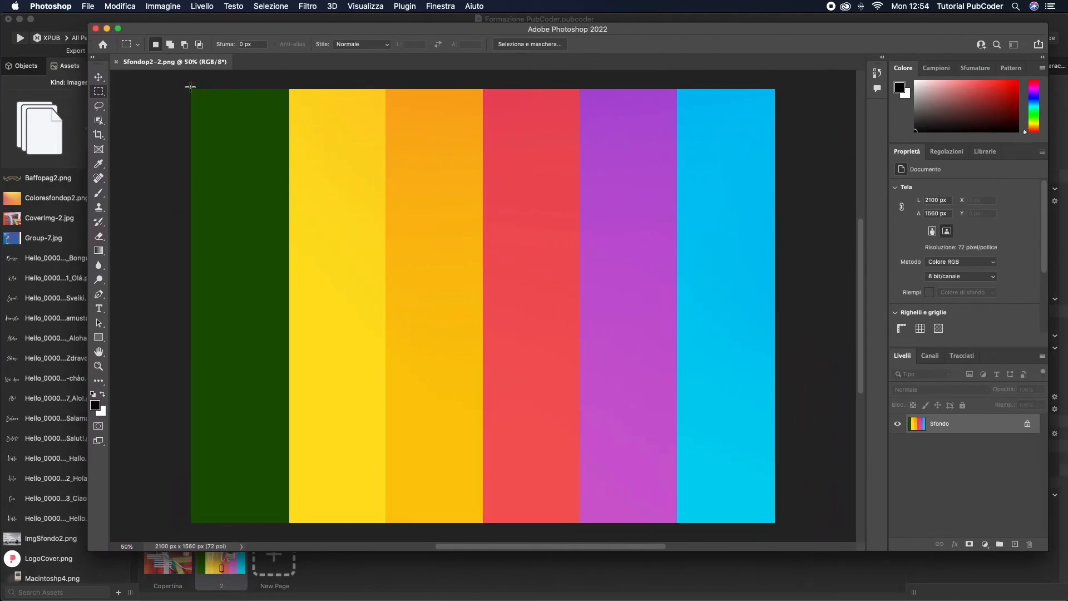
- Select the dark green stripe, cover it with a solid colour fill of 06ff00, and merge the fill layer into the Sfondo layer
left_click_drag(190, 89, 290, 528)
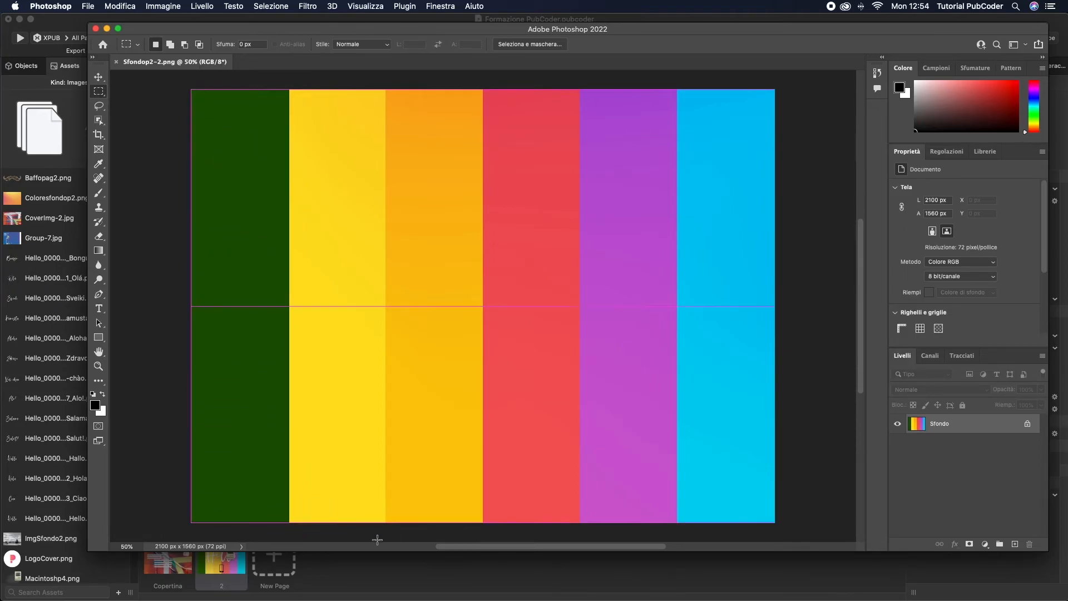
left_click(985, 544)
left_click(988, 556)
left_click(543, 325)
left_click(514, 260)
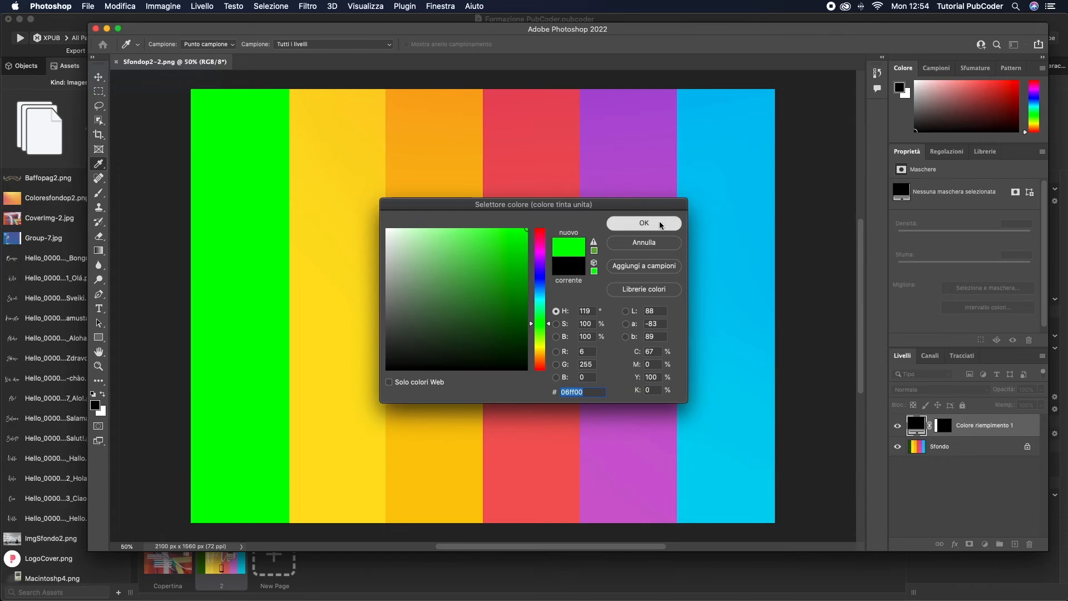
left_click(660, 223)
left_click(951, 448)
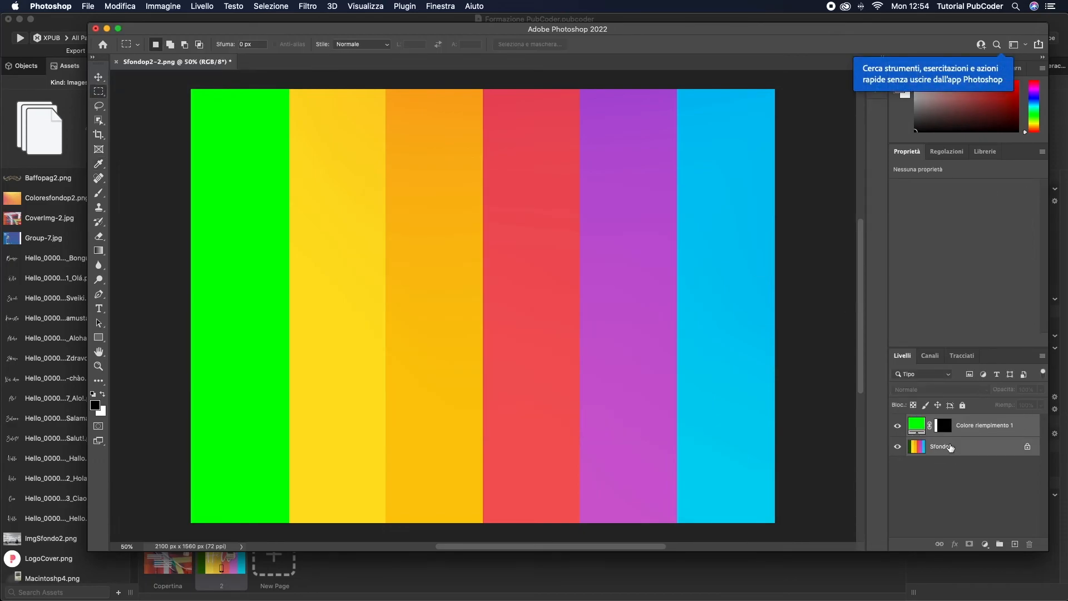
key("Delete")
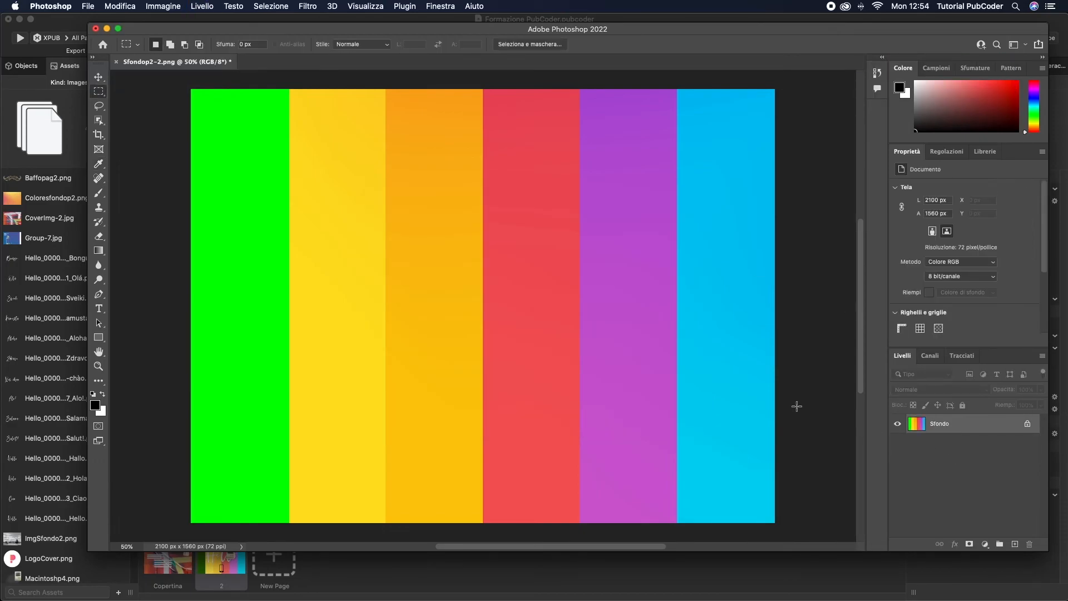
- Save the recoloured background image and switch back to the PubCoder project
left_click_drag(295, 28, 600, 33)
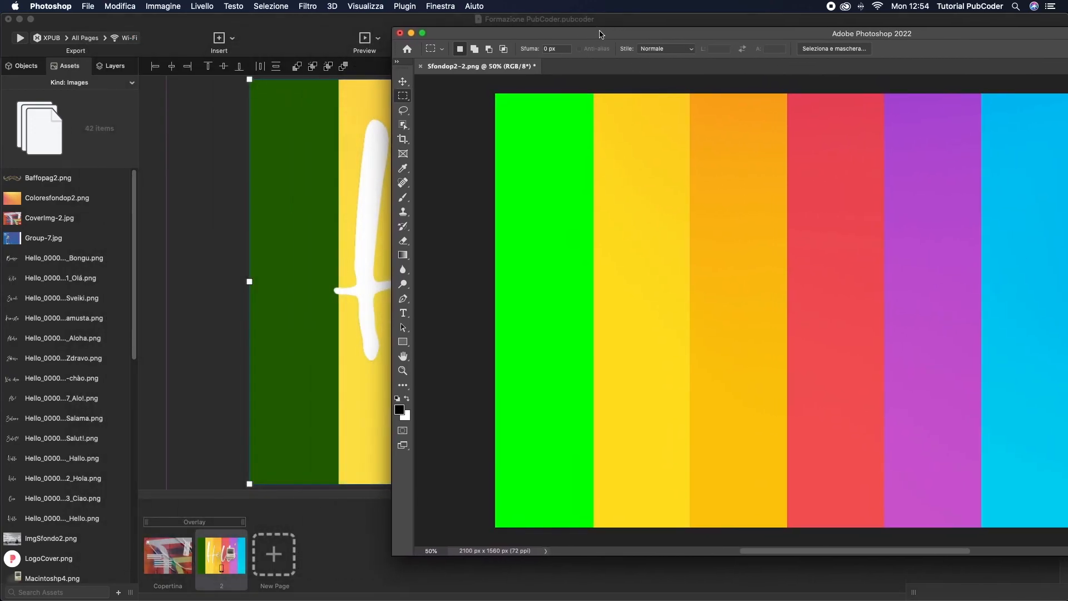
left_click(289, 285)
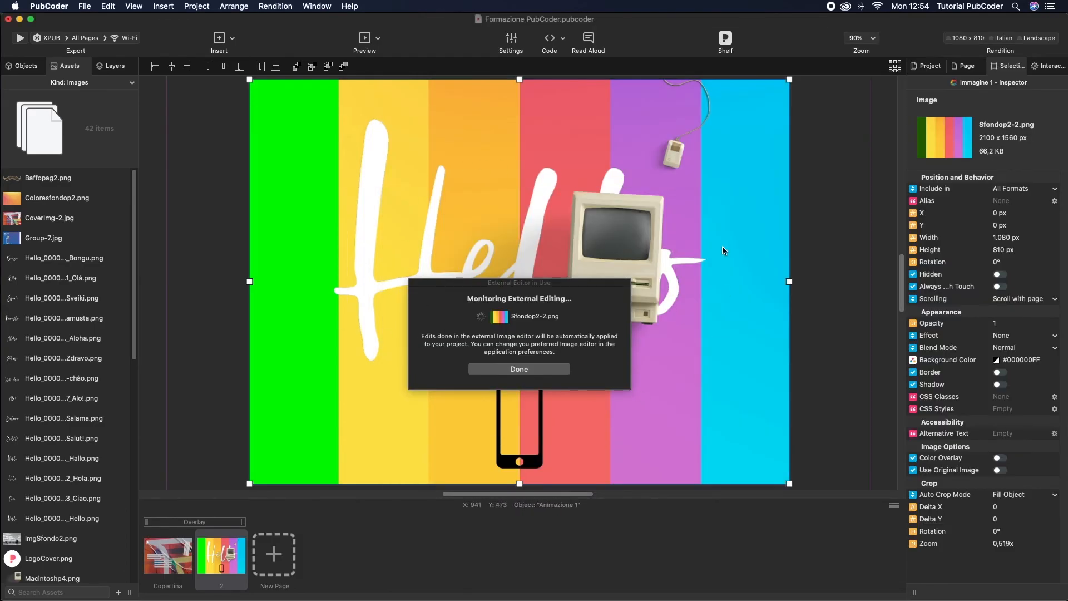